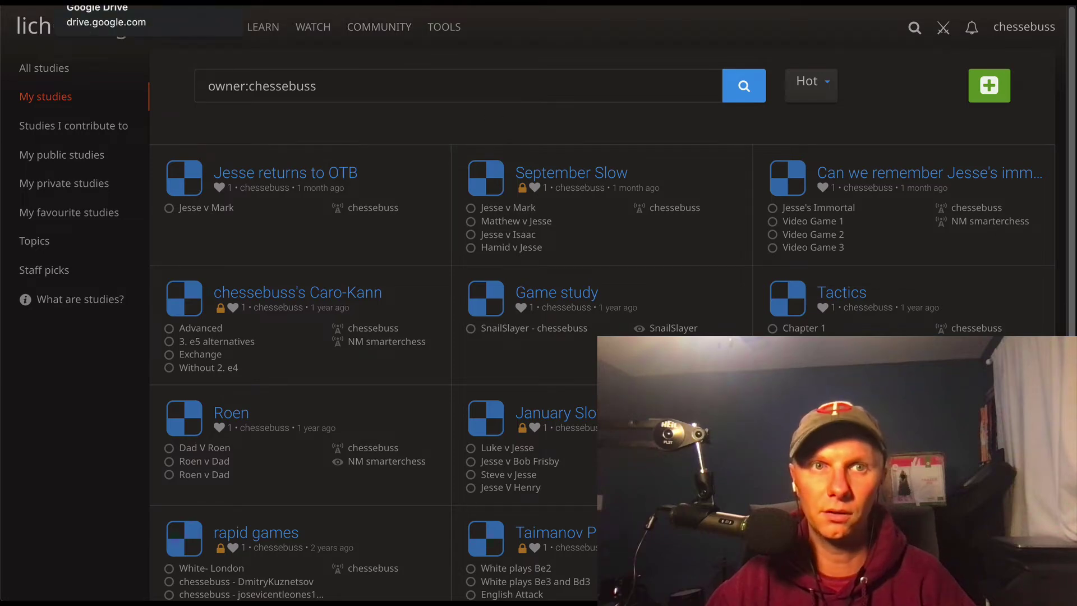
# Step: Download ChessGoalsCaroPGN.pgn from the Caro-Kann course folder in Google Drive
pyautogui.click(98, 2)
pyautogui.press('Escape')
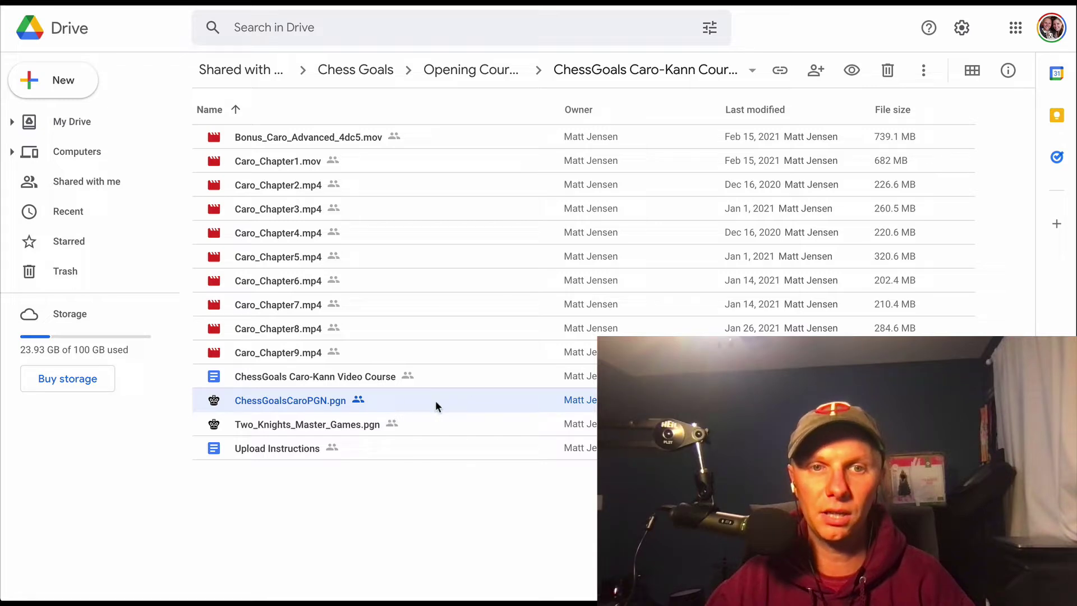
pyautogui.doubleClick(407, 402)
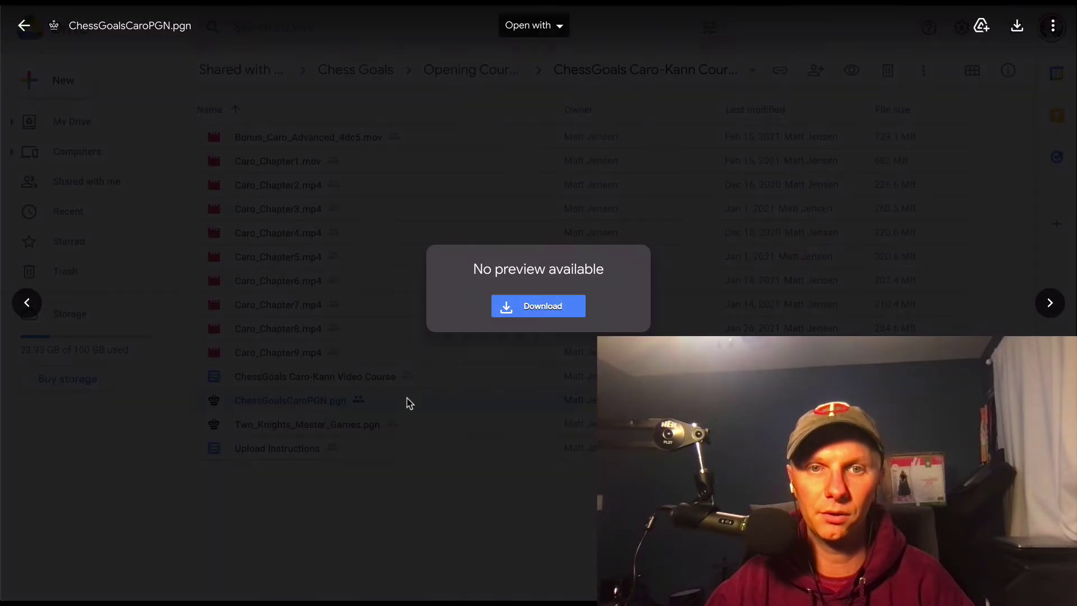
pyautogui.click(539, 310)
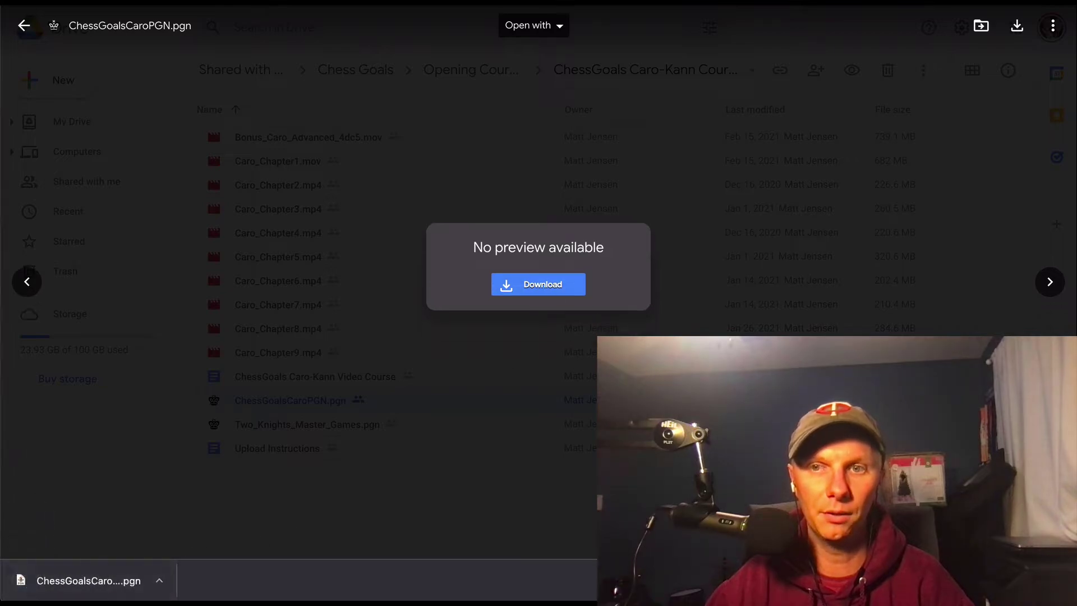
pyautogui.press('Escape')
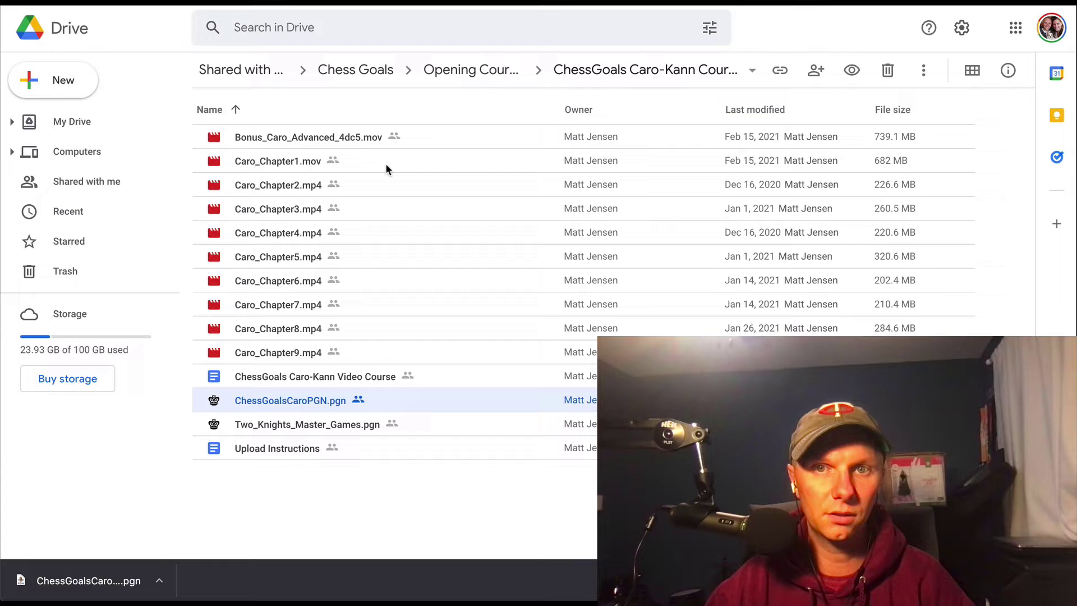
# Step: Preview the Caro_Chapter1.mov video briefly, pausing it before closing the preview
pyautogui.click(382, 178)
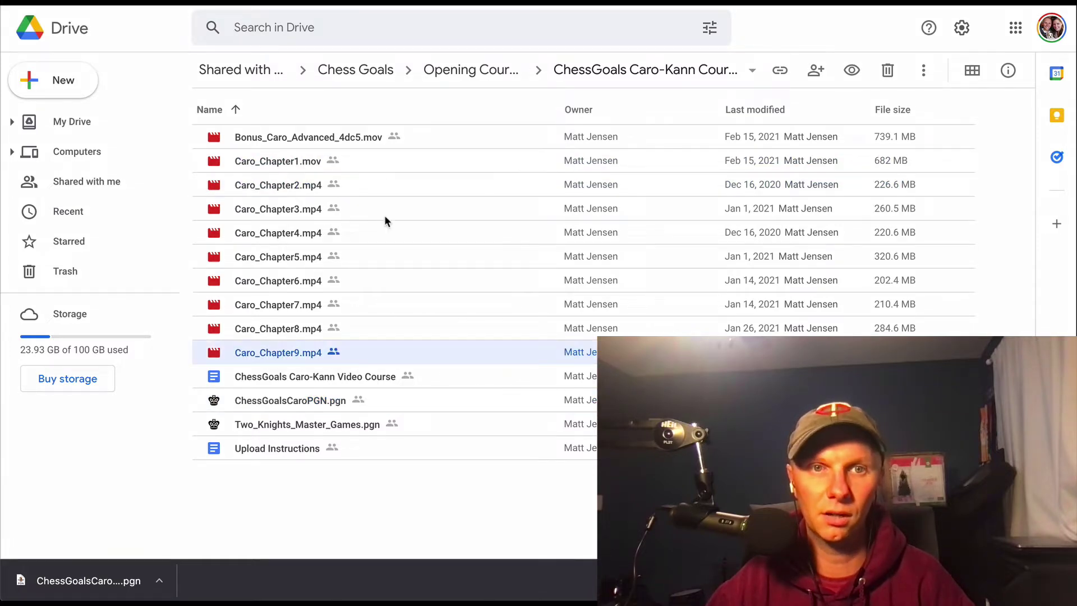
pyautogui.doubleClick(374, 161)
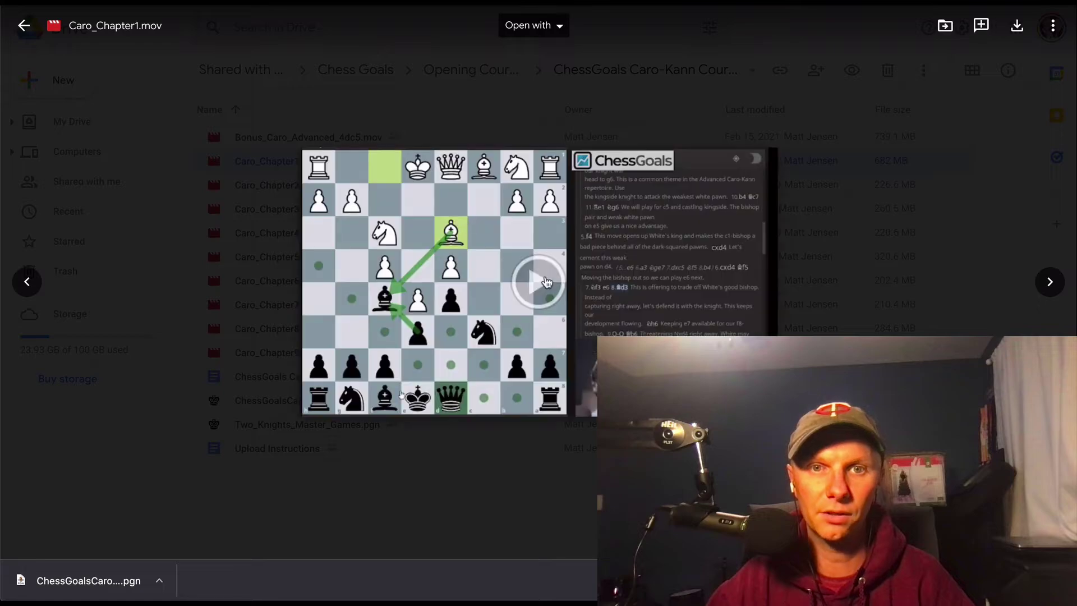
pyautogui.click(552, 290)
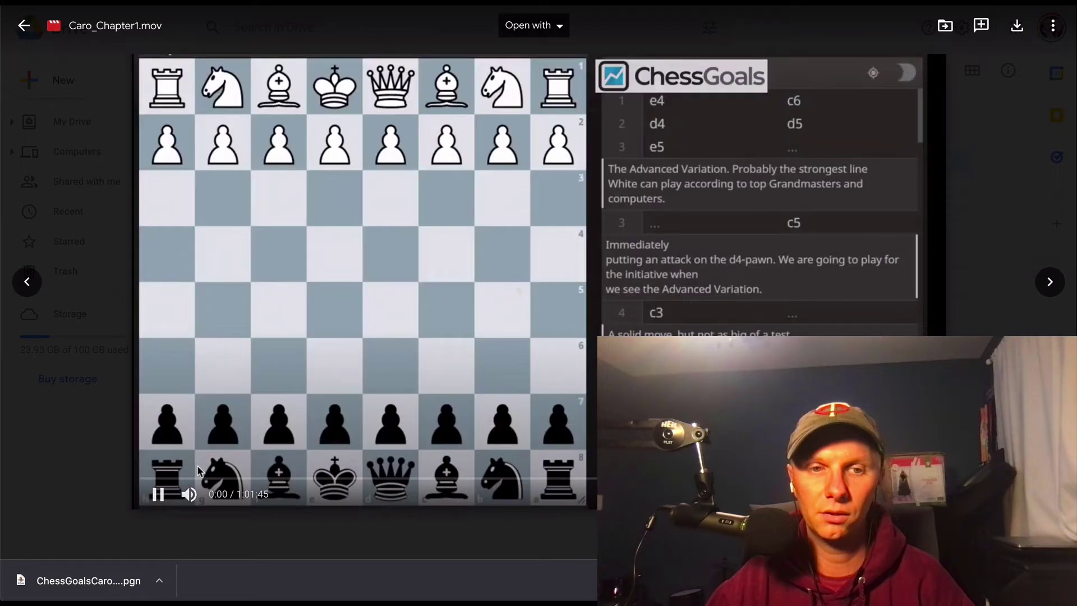
pyautogui.click(157, 493)
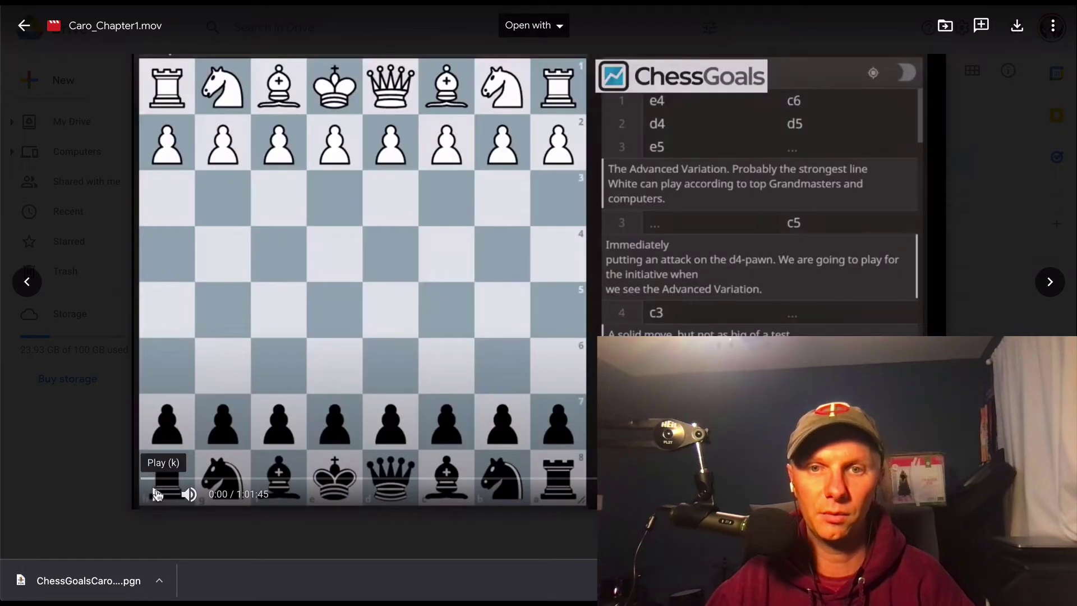
pyautogui.click(1046, 133)
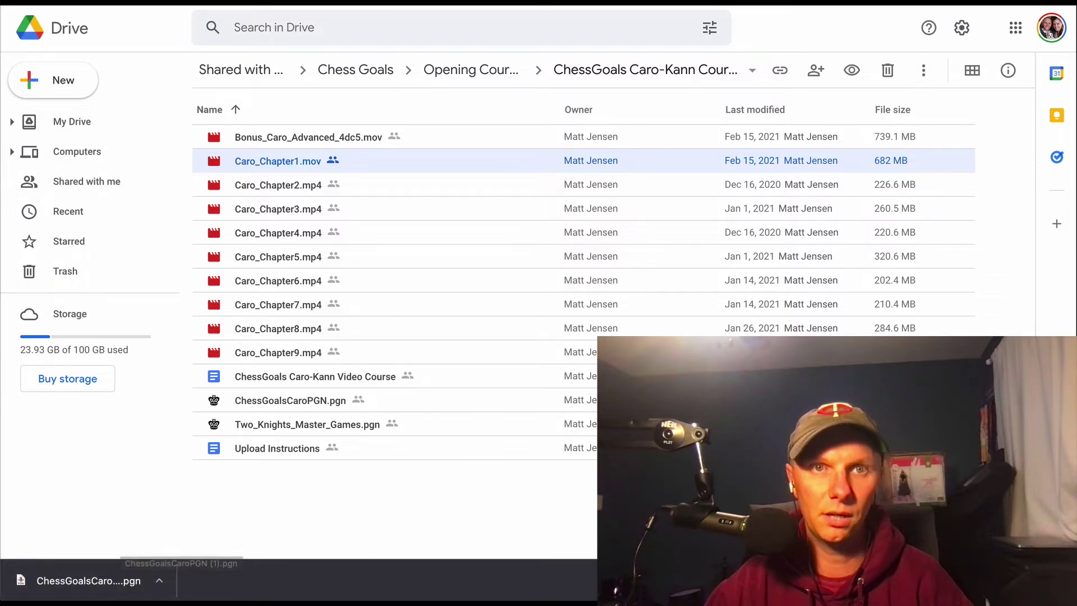
# Step: Go back to the lichess.org My studies list, ready at the + Create study button
pyautogui.hotkey('ctrl', 'Tab')
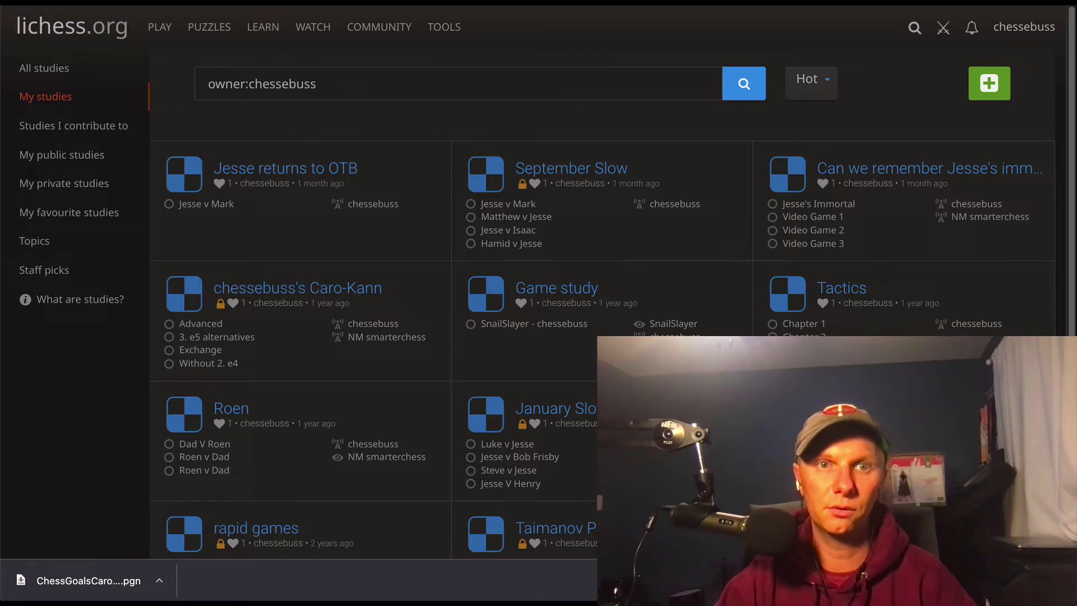
pyautogui.moveTo(209, 27)
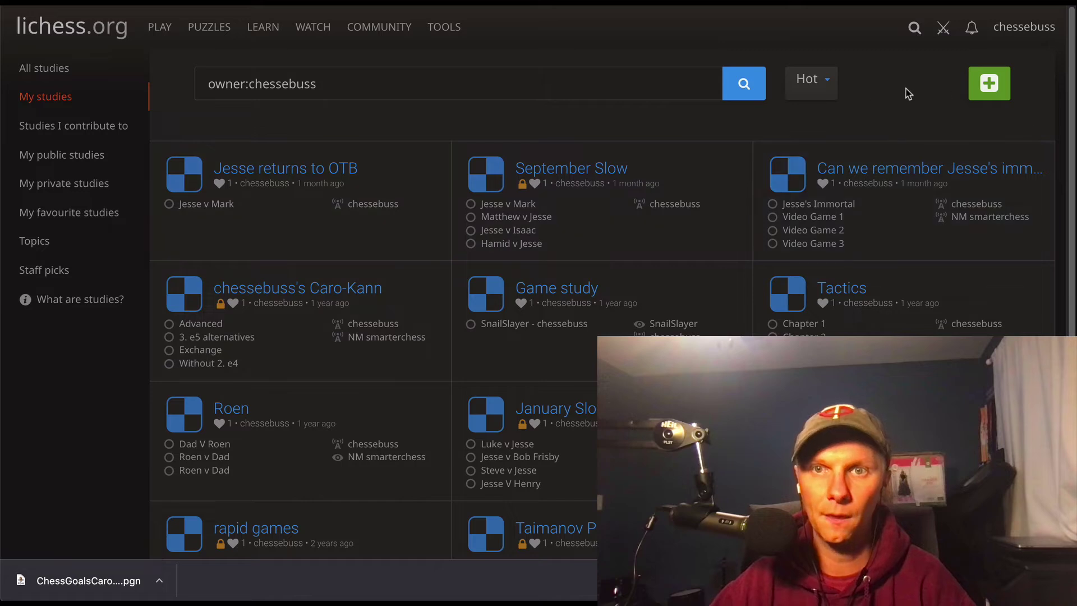
# Step: Create a new Lichess study named Chessgoals' Caro-Kann
pyautogui.click(989, 94)
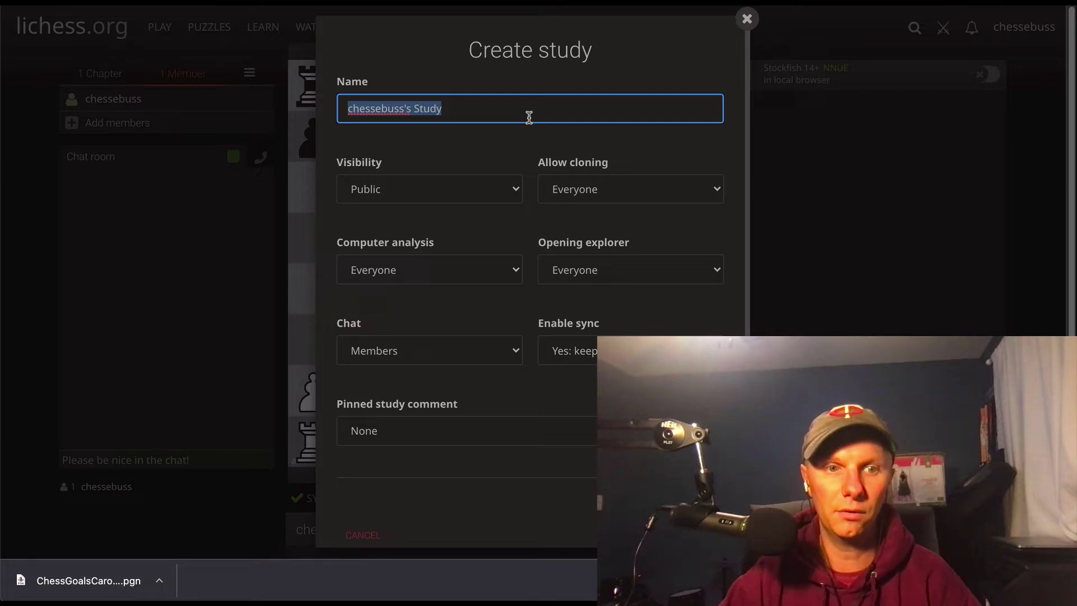
pyautogui.write('Ca')
pyautogui.press('BackSpace')
pyautogui.write('hessgo')
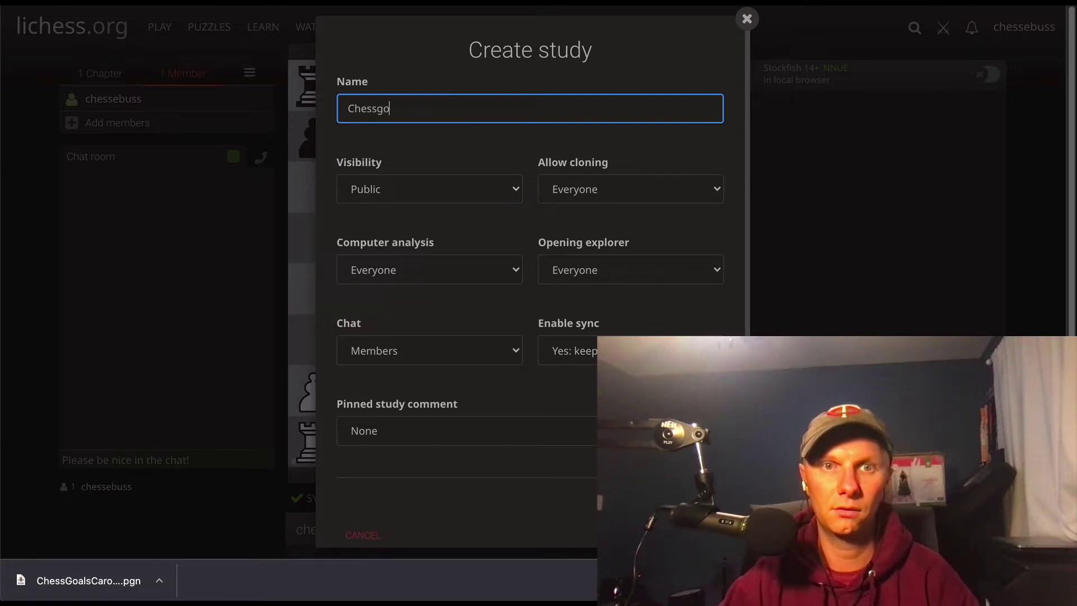
pyautogui.write("als' Caro")
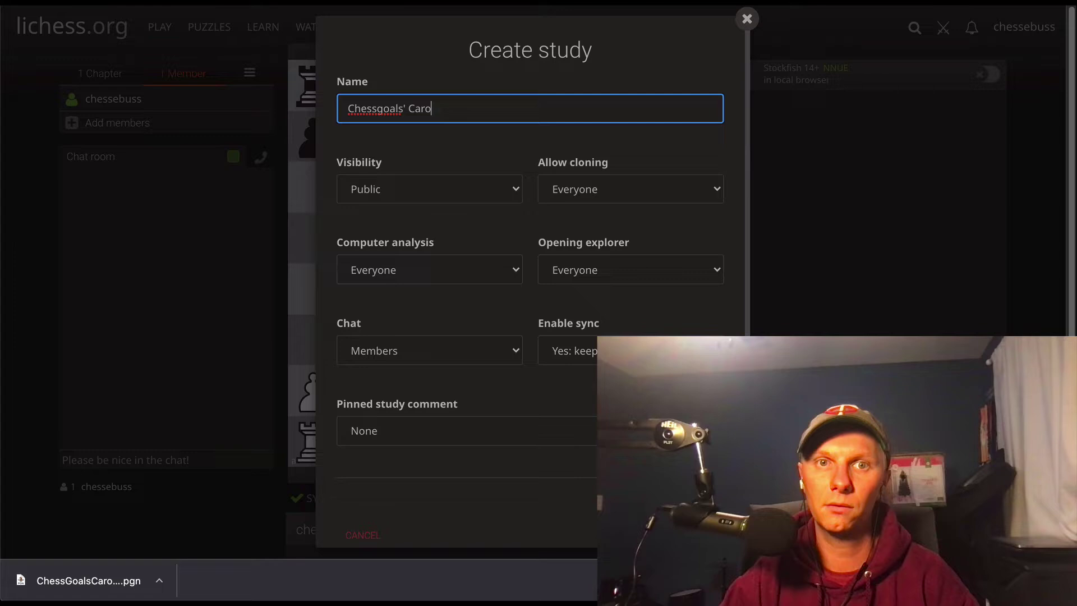
pyautogui.write('-Kann')
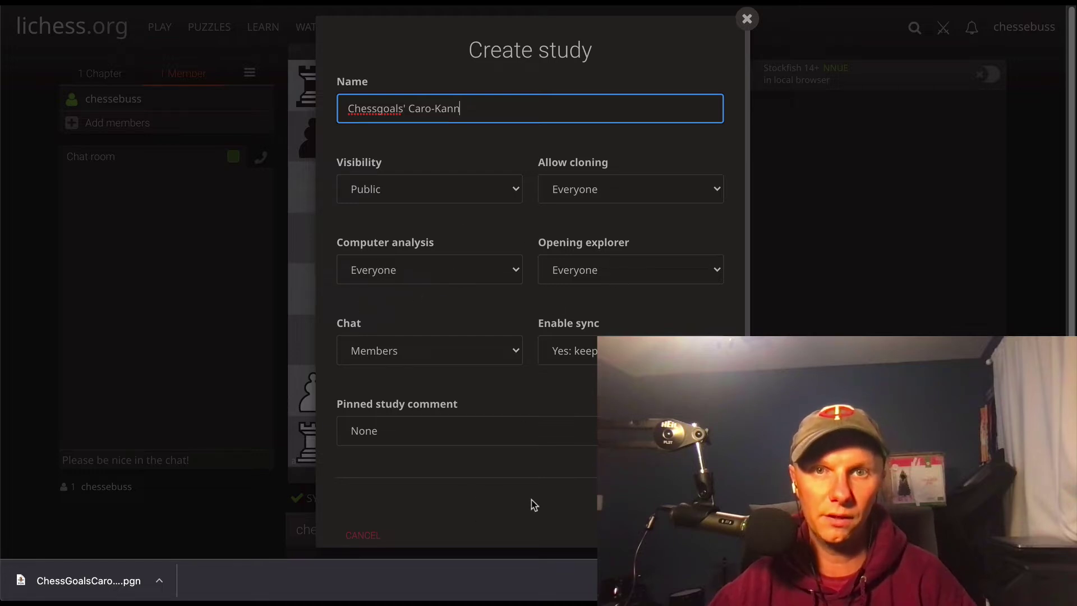
pyautogui.scroll(-1, 617, 493)
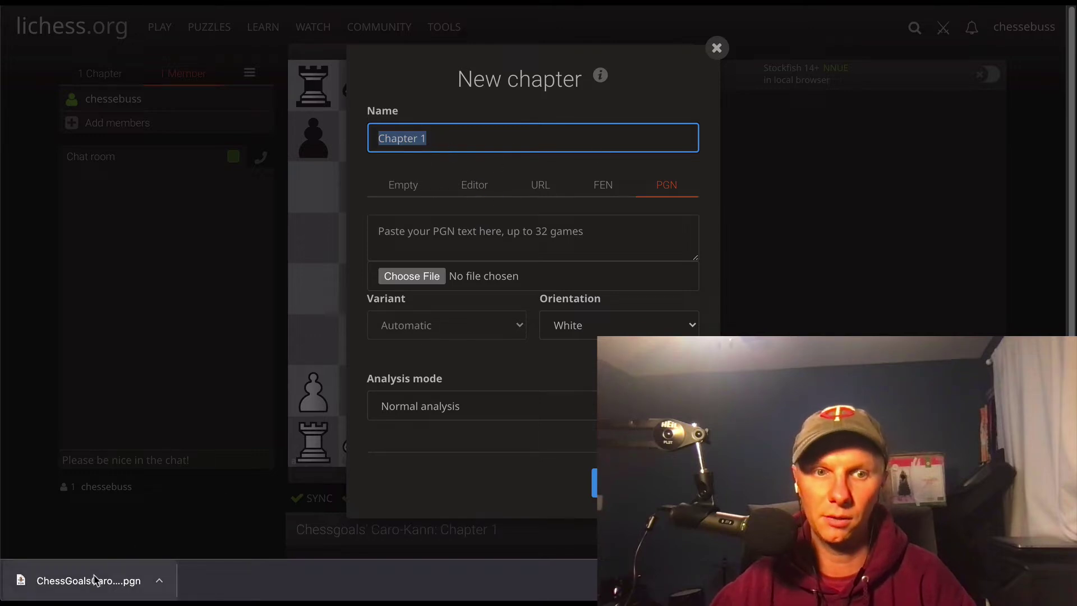
# Step: Import the downloaded ChessGoalsCaroPGN (1).pgn as chapters with the board oriented to Black
pyautogui.moveTo(90, 586); pyautogui.dragTo(430, 280)
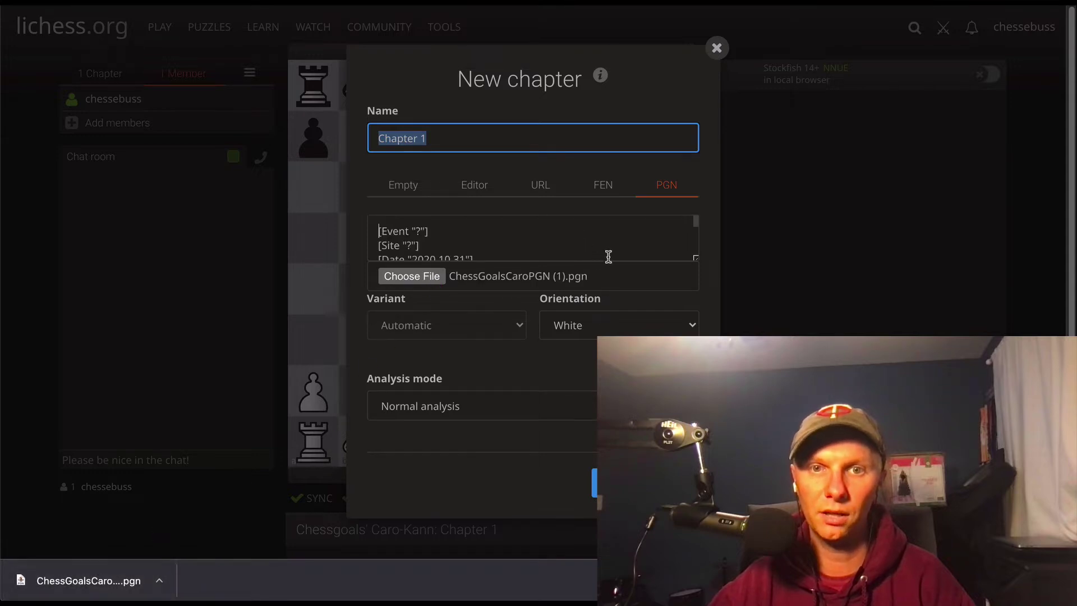
pyautogui.click(598, 329)
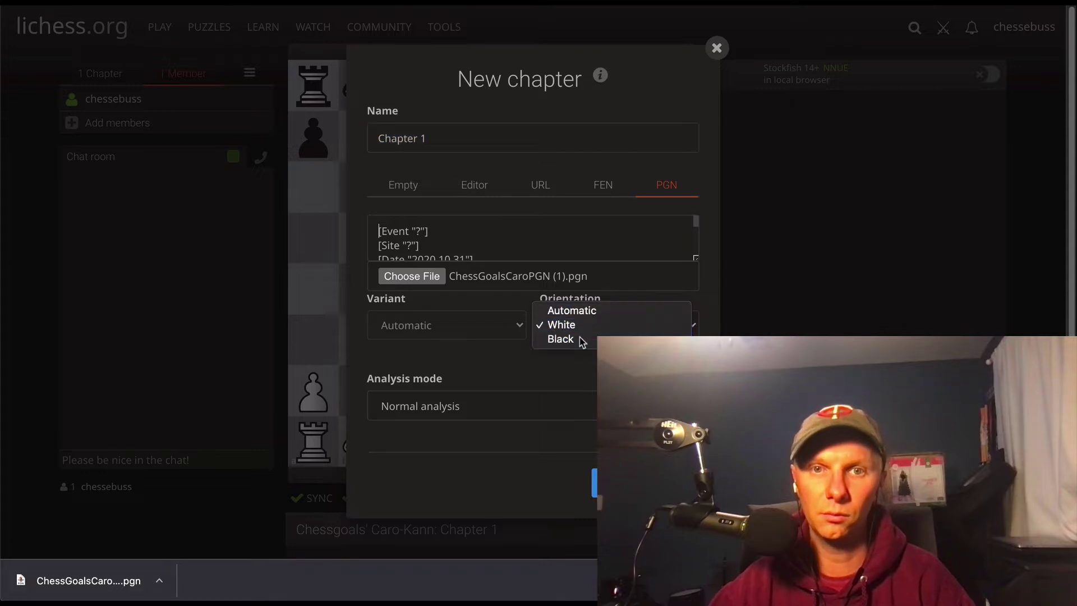
pyautogui.click(561, 338)
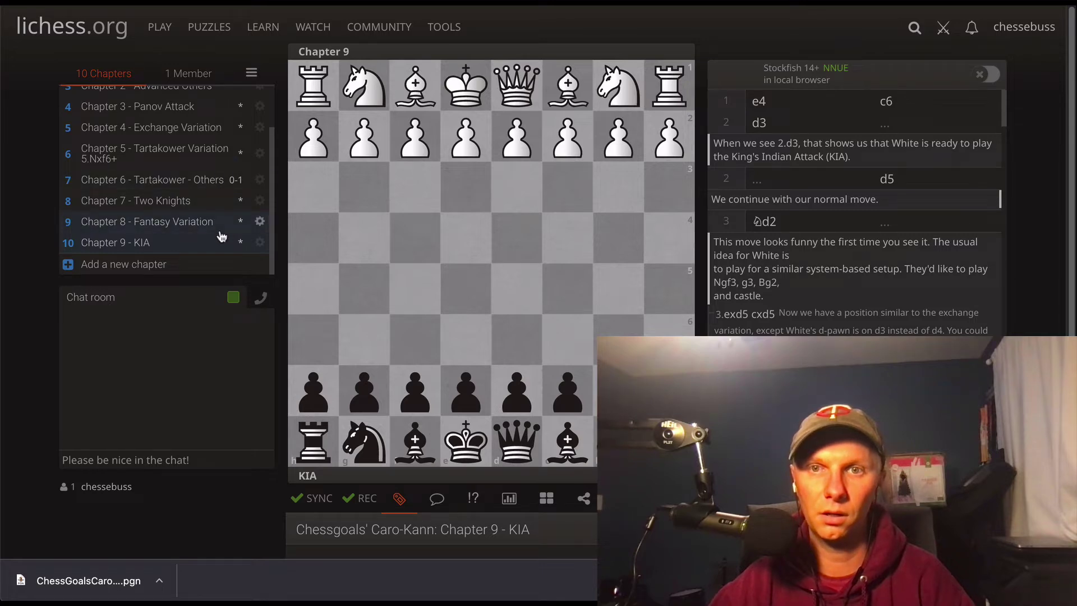
# Step: Open Chapter 1 and step through its moves, returning to 3.e5
pyautogui.scroll(2, 224, 230)
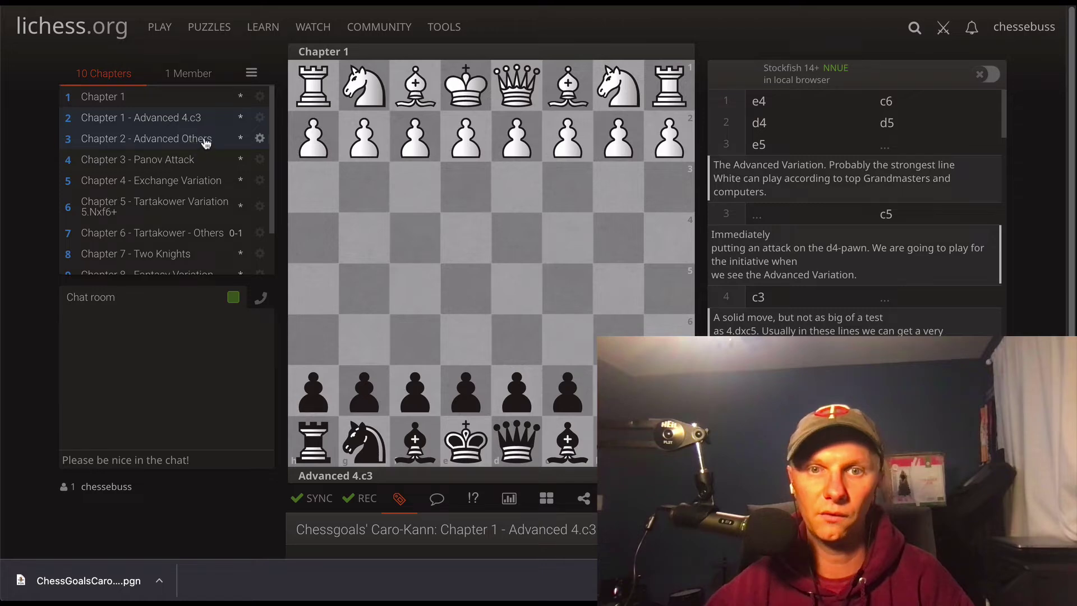
pyautogui.press('Right')
pyautogui.press('Right')
pyautogui.press('Right')
pyautogui.press('Right')
pyautogui.press('Right')
pyautogui.press('Right')
pyautogui.press('Right')
pyautogui.press('Right')
pyautogui.press('Right')
pyautogui.press('Right')
pyautogui.press('Right')
pyautogui.press('Right')
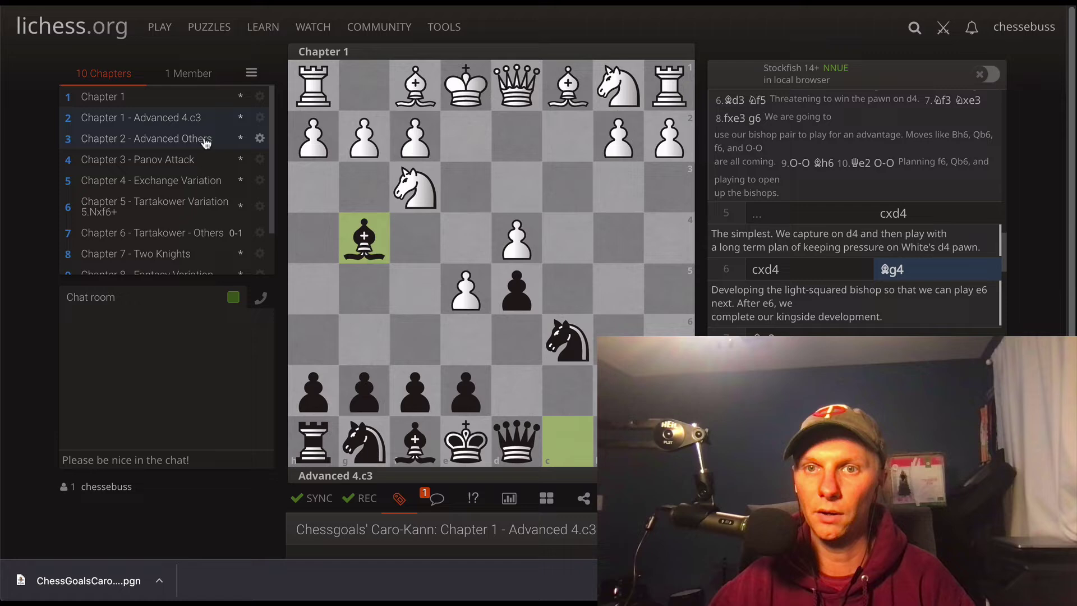
pyautogui.press('Left')
pyautogui.press('Left')
pyautogui.press('Left')
pyautogui.press('Left')
pyautogui.press('Left')
pyautogui.press('Left')
pyautogui.press('Left')
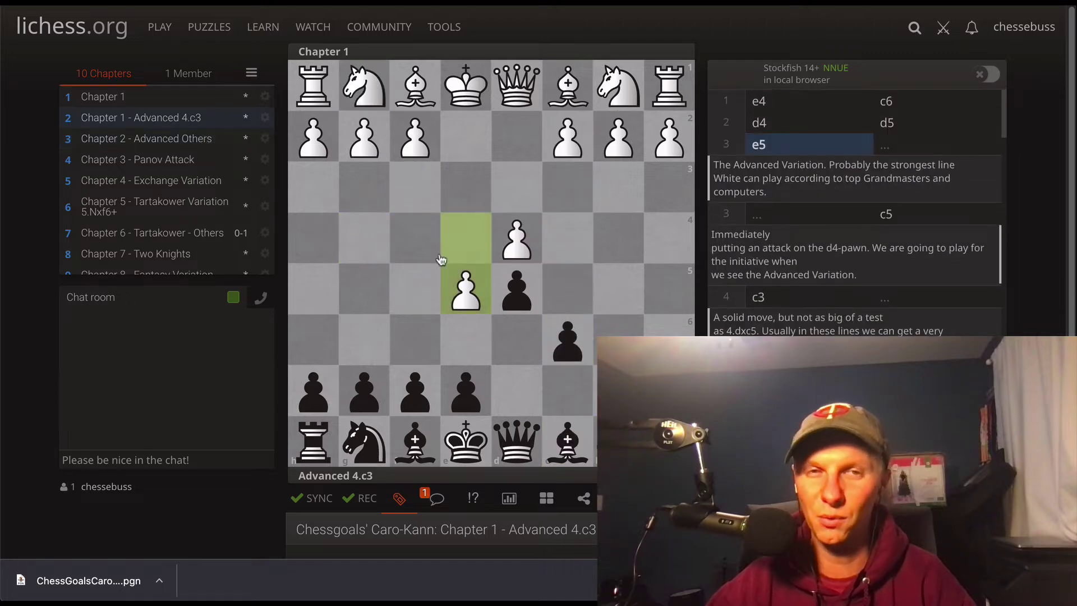
pyautogui.scroll(-2, 173, 163)
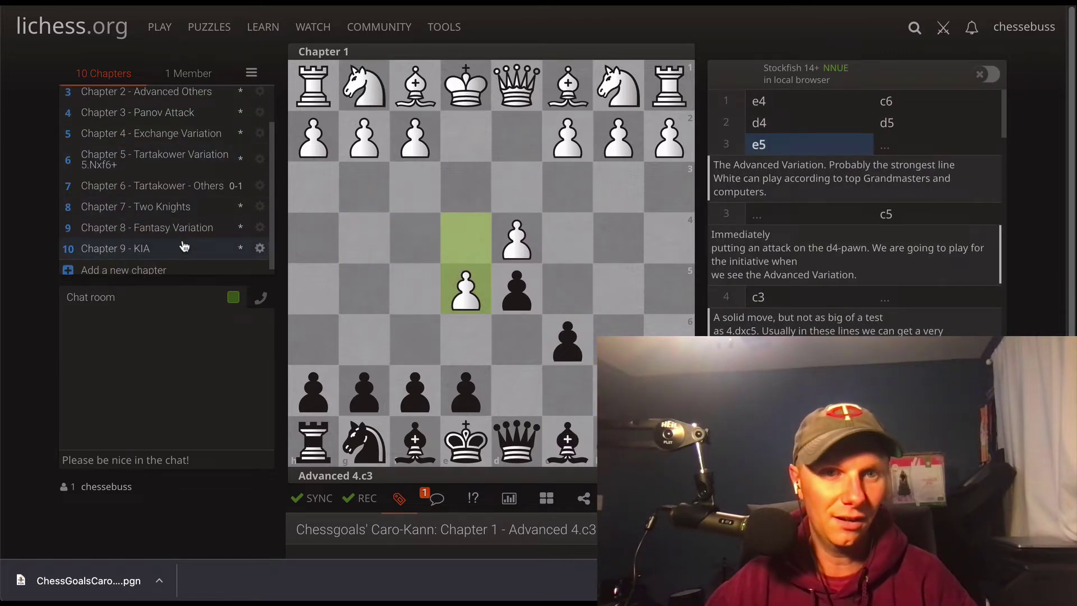
pyautogui.scroll(2, 191, 213)
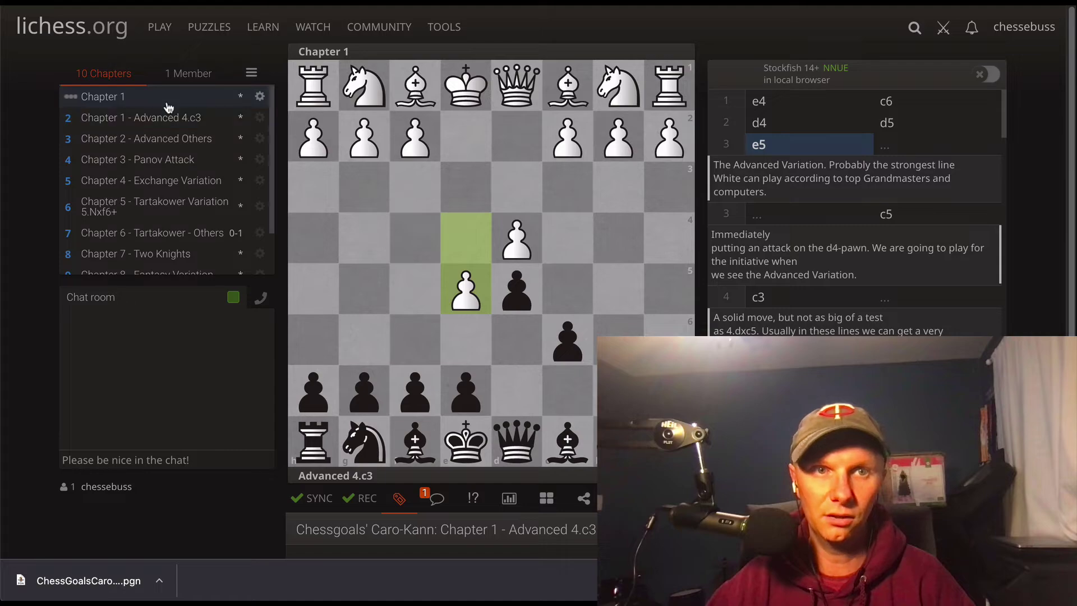
pyautogui.scroll(-4, 552, 203)
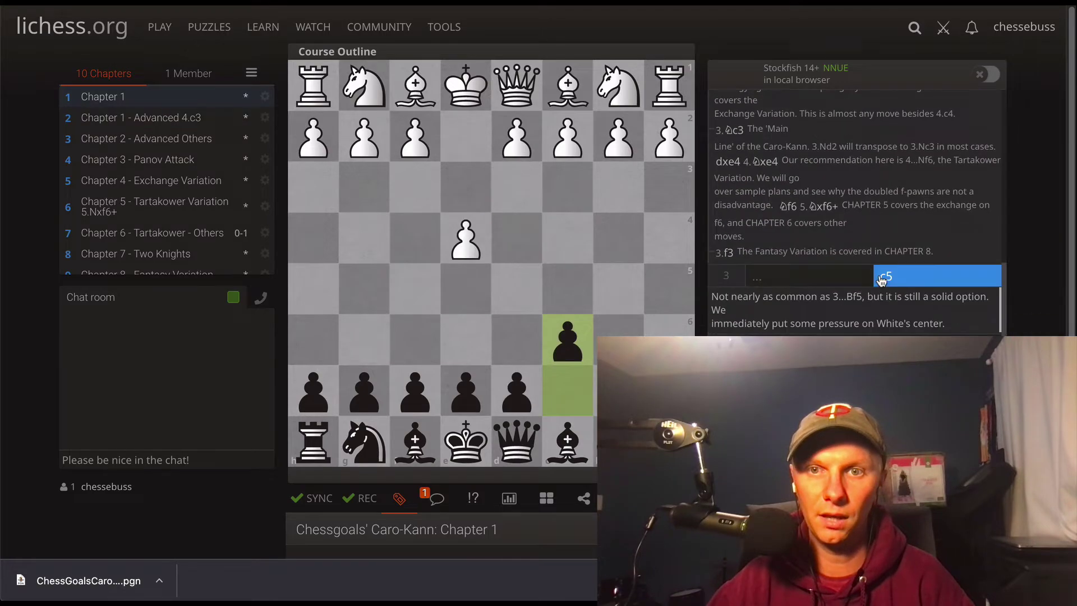
pyautogui.scroll(-3, 552, 203)
pyautogui.scroll(3, 552, 203)
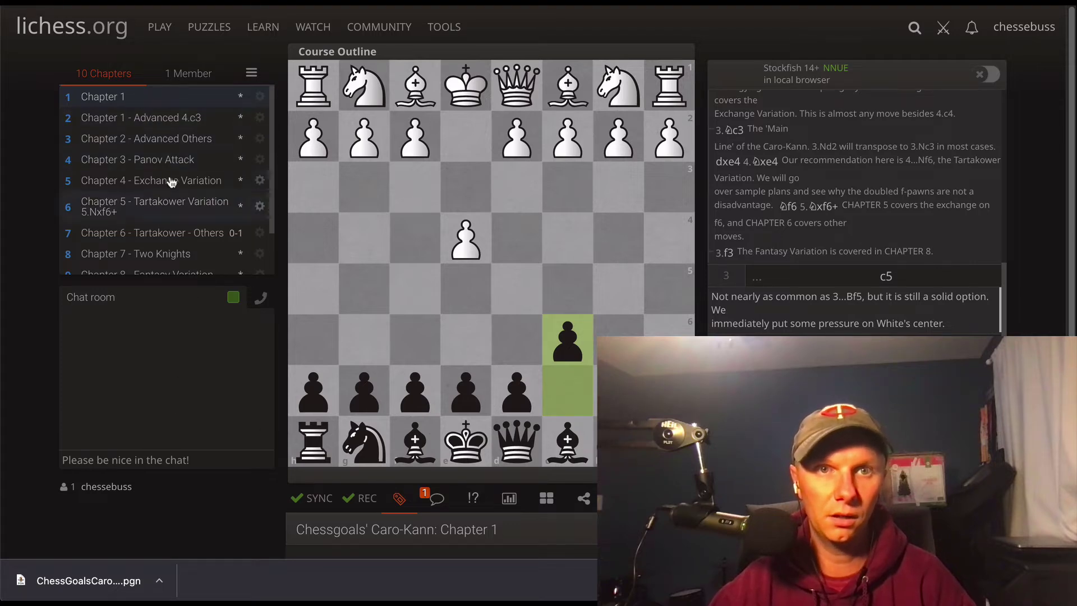
pyautogui.scroll(3, 867, 261)
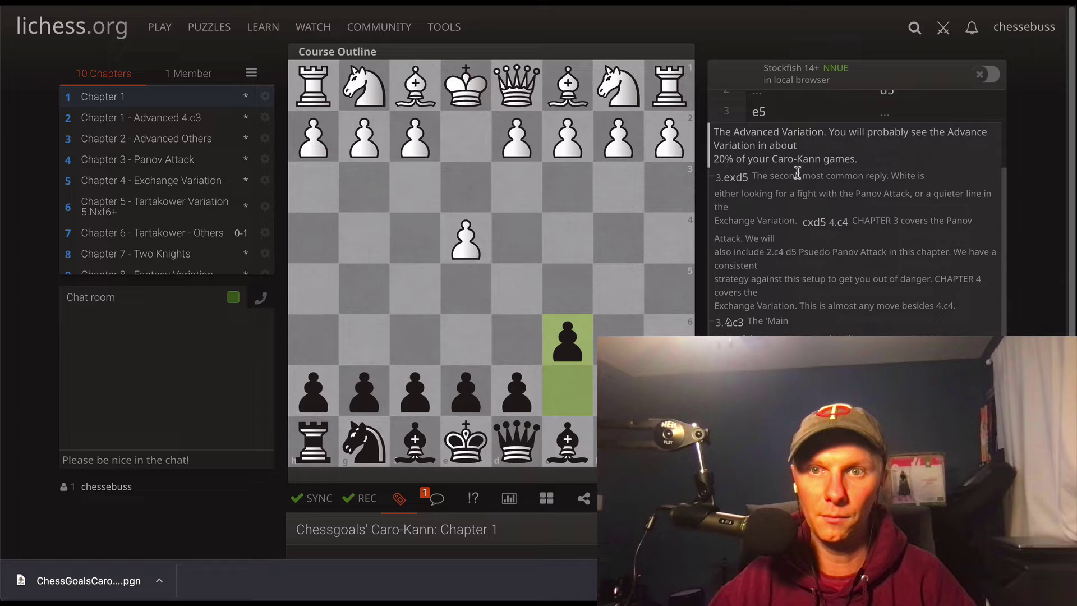
# Step: Read through the Course Outline comment text, selecting and clearing passages
pyautogui.moveTo(752, 176); pyautogui.dragTo(729, 333)
pyautogui.click(727, 322)
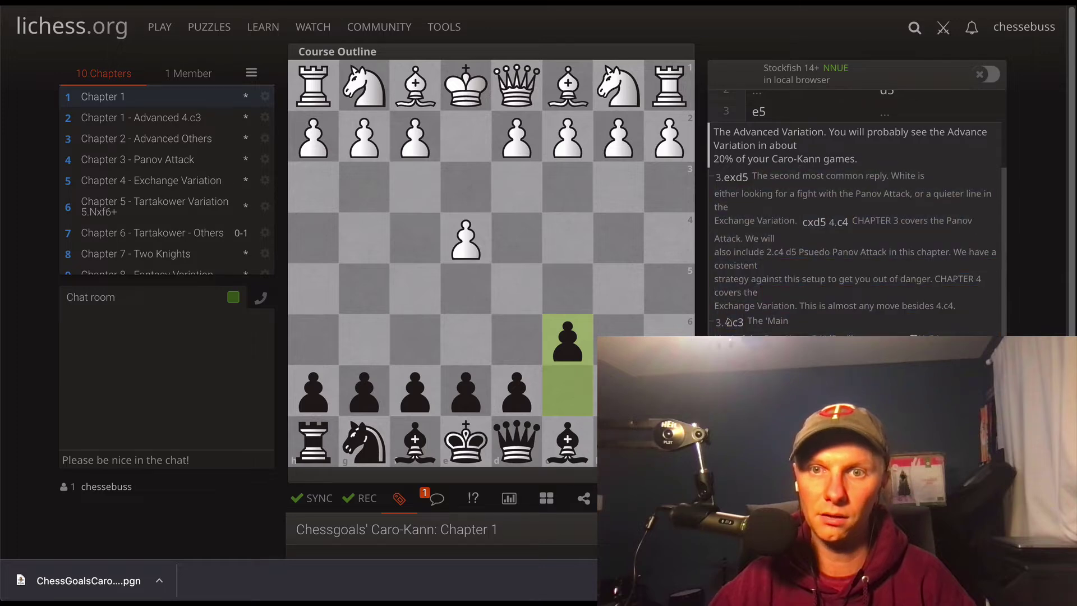
pyautogui.scroll(-3, 866, 280)
pyautogui.moveTo(932, 279); pyautogui.dragTo(841, 211)
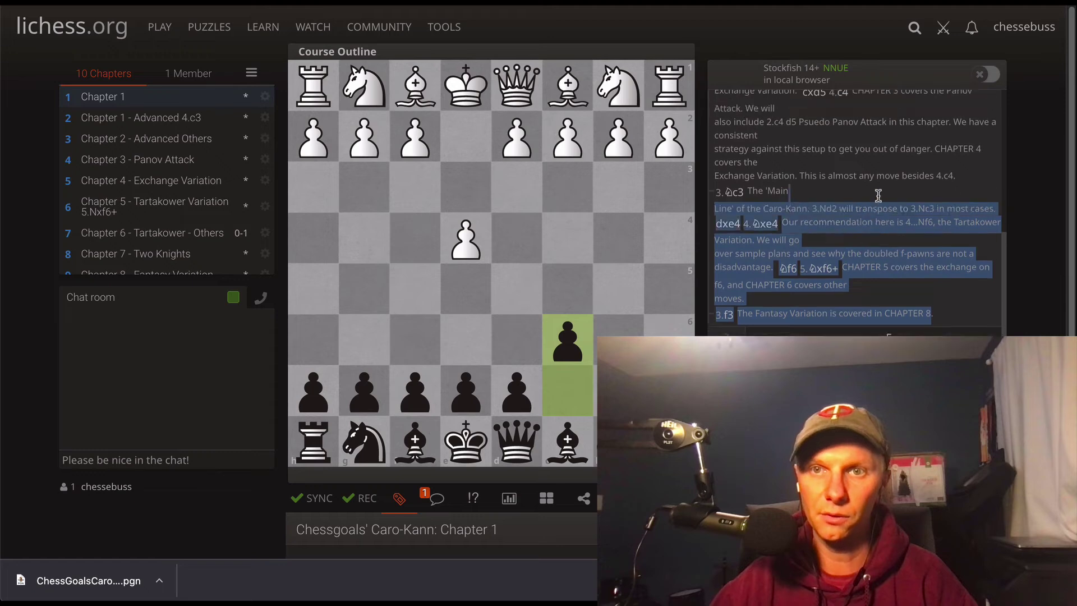
pyautogui.scroll(3, 841, 225)
pyautogui.click(847, 247)
pyautogui.scroll(1, 846, 246)
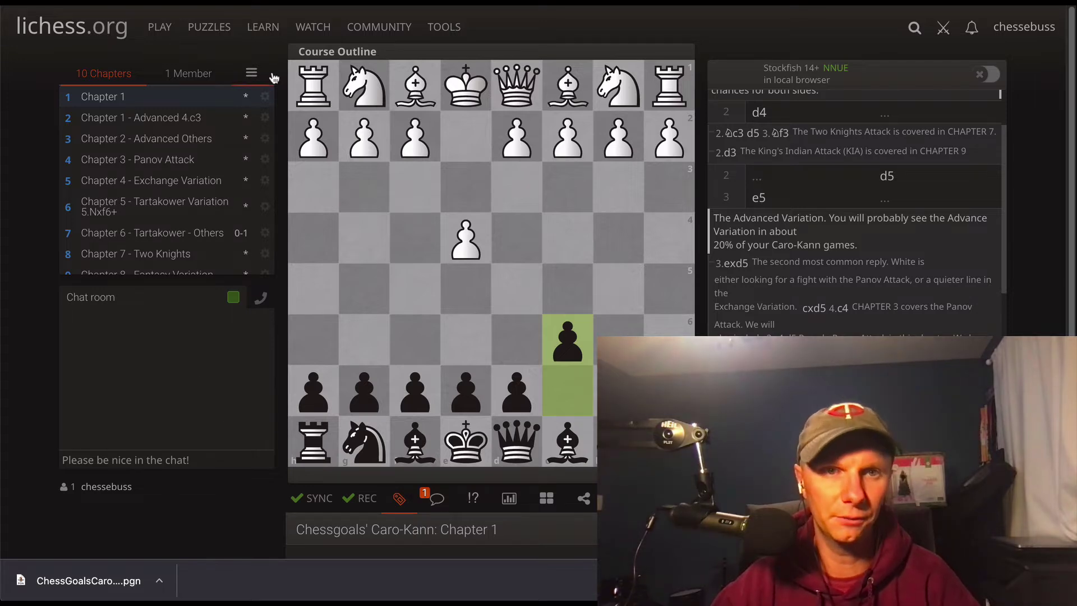
pyautogui.scroll(1, 847, 209)
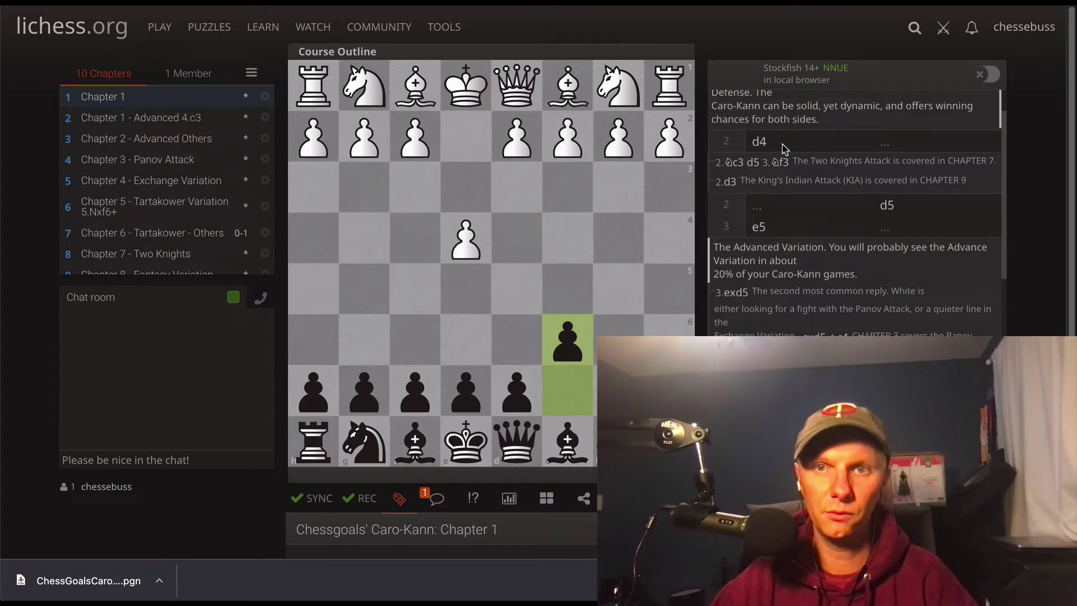
# Step: Add the test comment 'asdf' to 2.d4 and confirm it shows under the move
pyautogui.click(773, 141)
pyautogui.scroll(-2, 514, 388)
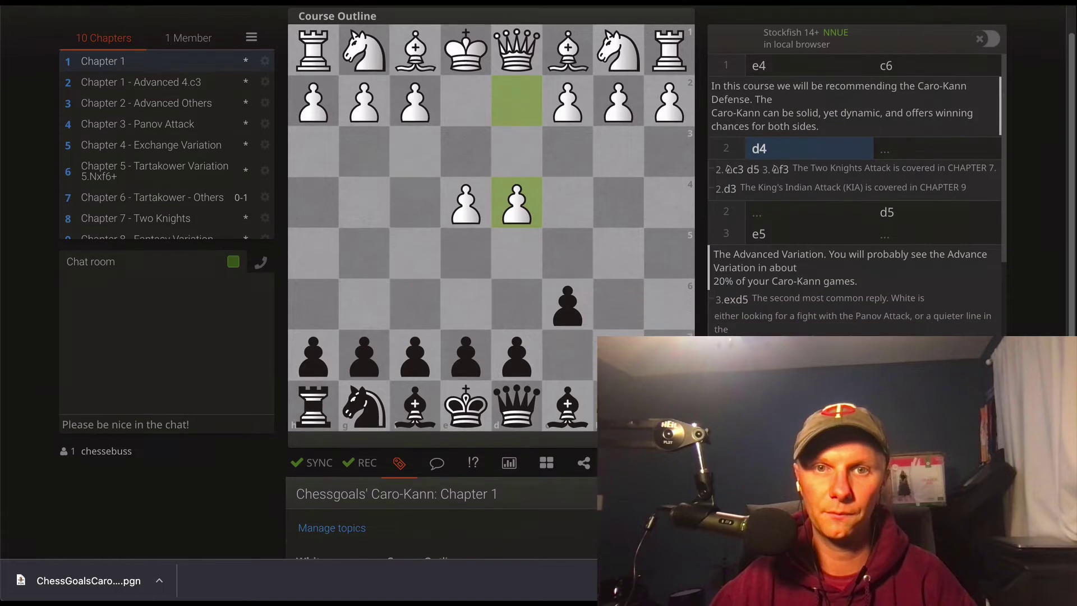
pyautogui.click(435, 402)
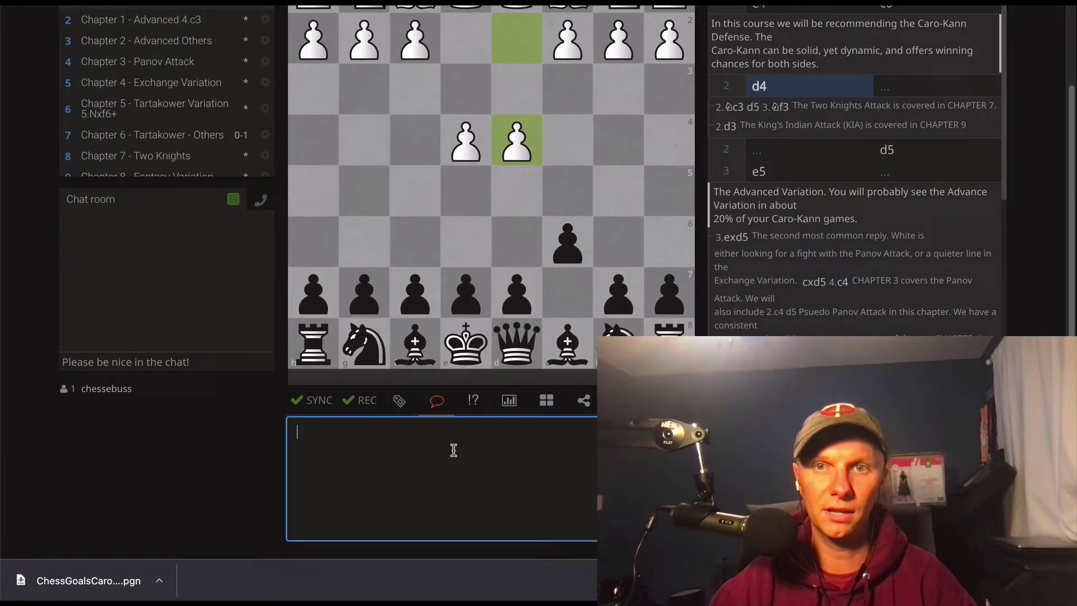
pyautogui.write('asdf')
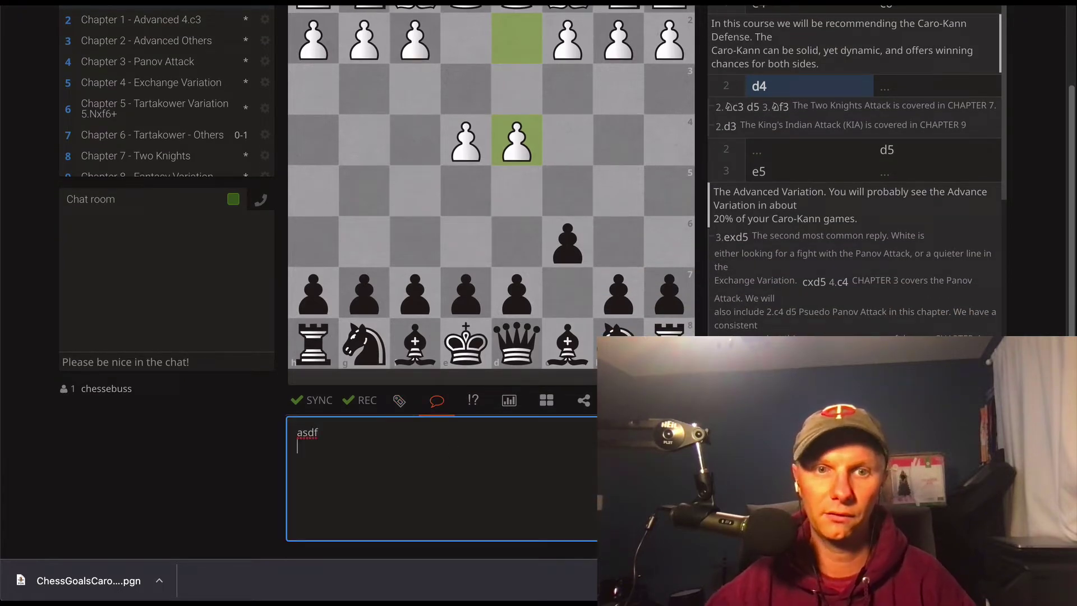
pyautogui.scroll(2, 539, 303)
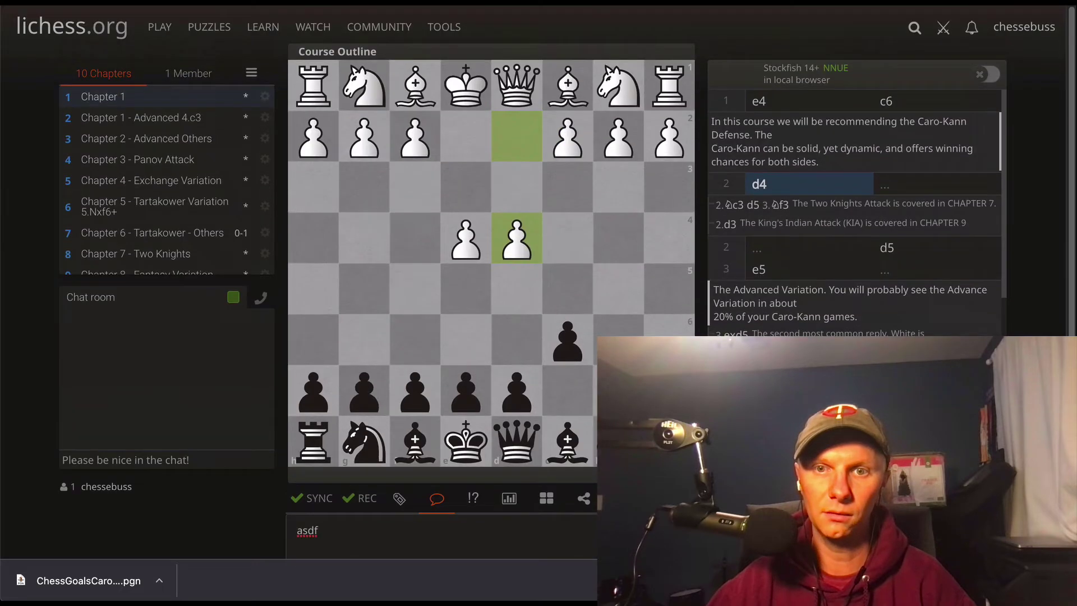
pyautogui.scroll(-2, 841, 214)
pyautogui.scroll(2, 841, 214)
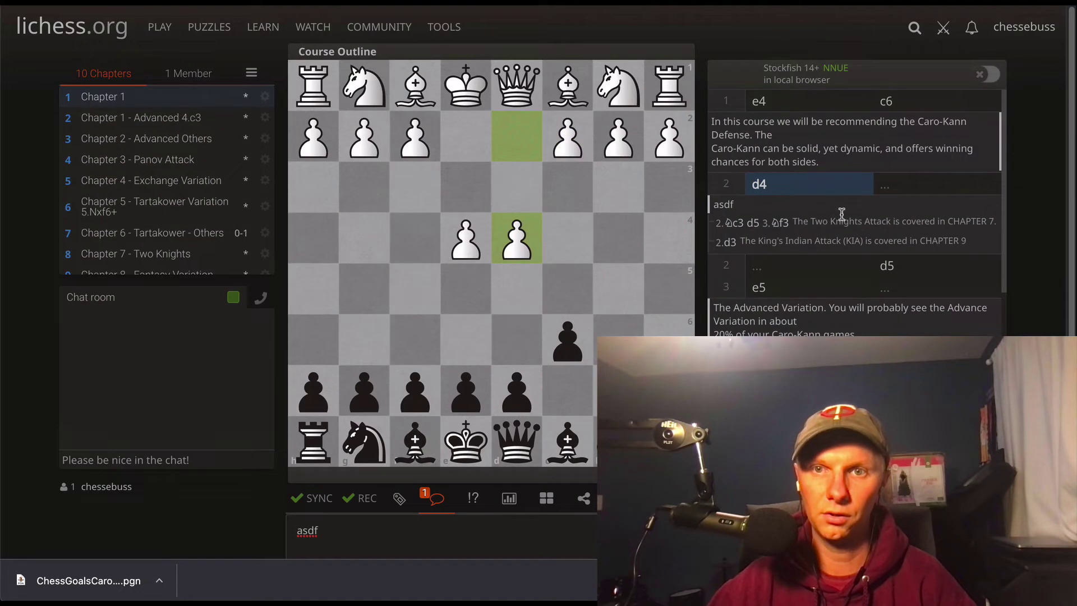
pyautogui.doubleClick(725, 205)
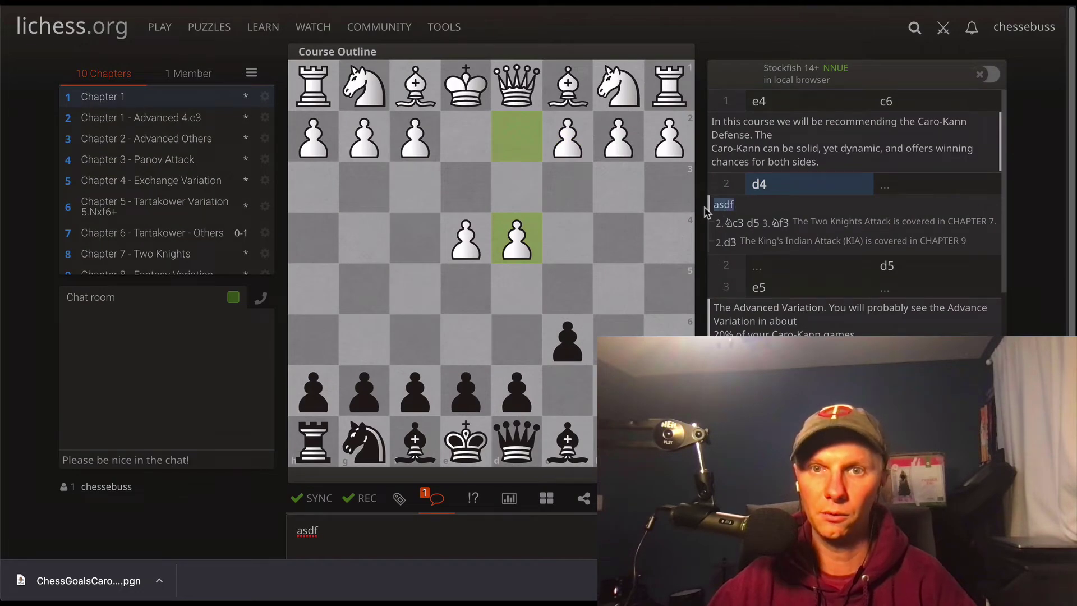
pyautogui.click(757, 214)
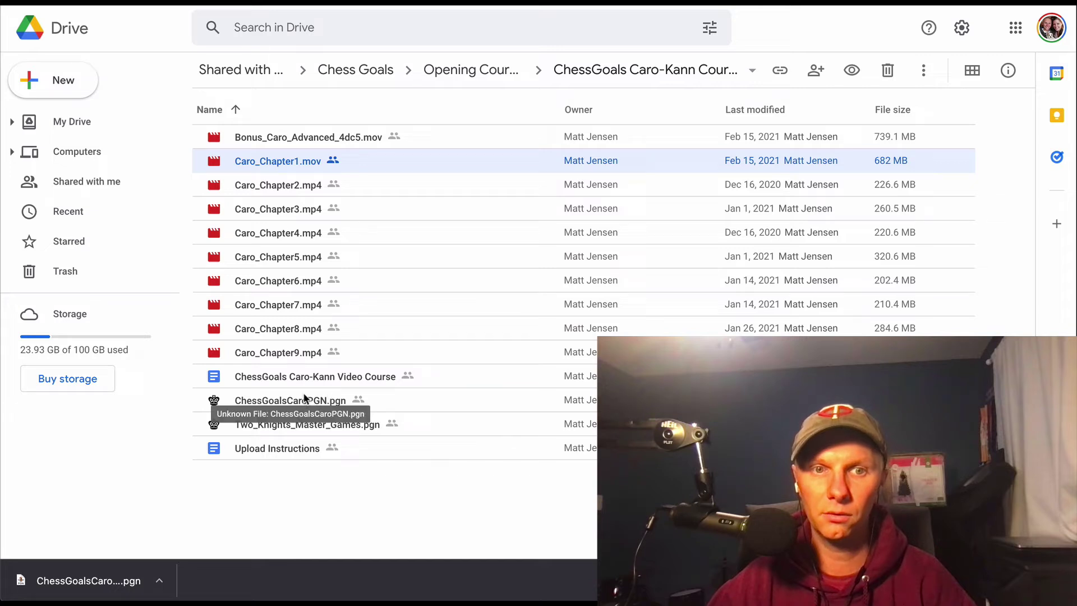
# Step: From Opening Courses > ChessGoals Dynamic Slav, download DynamicSlav_Chessable.pgn, then move to the Chessable tab
pyautogui.hotkey('alt', 'Left')
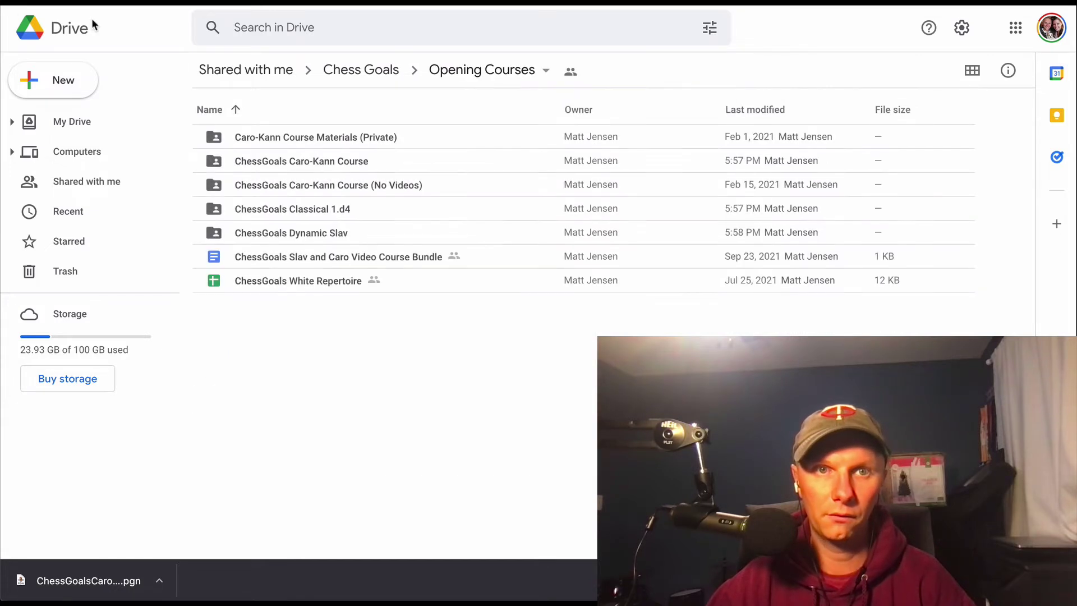
pyautogui.doubleClick(398, 235)
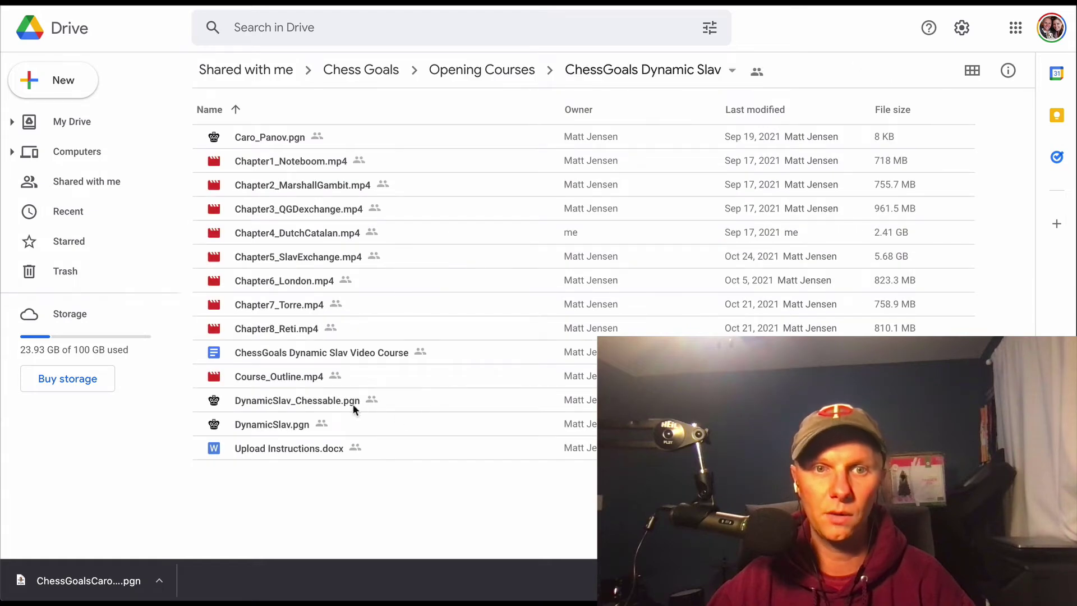
pyautogui.click(436, 399)
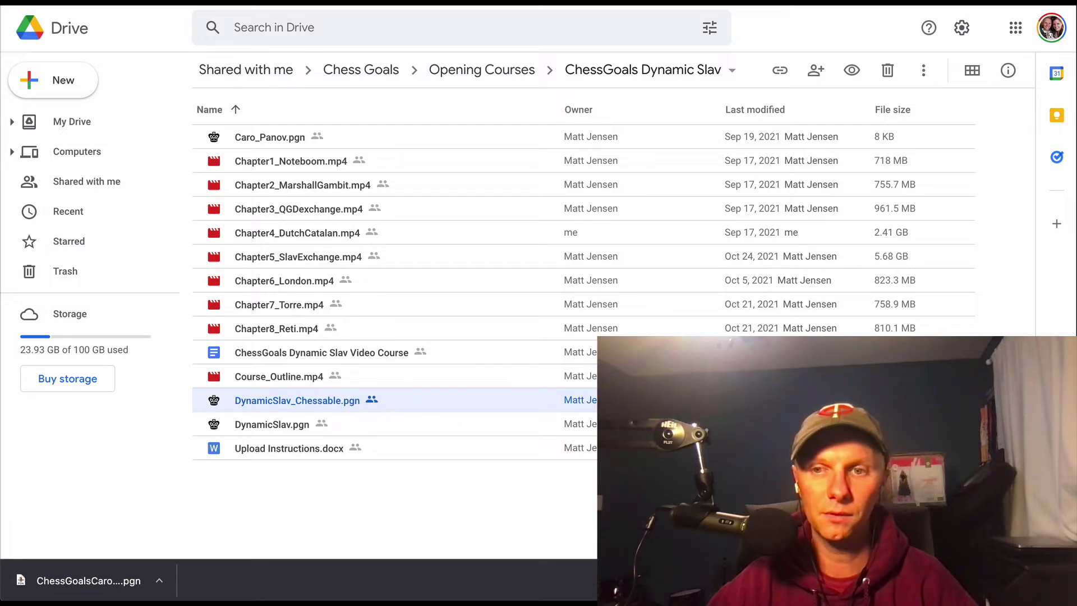
pyautogui.doubleClick(438, 396)
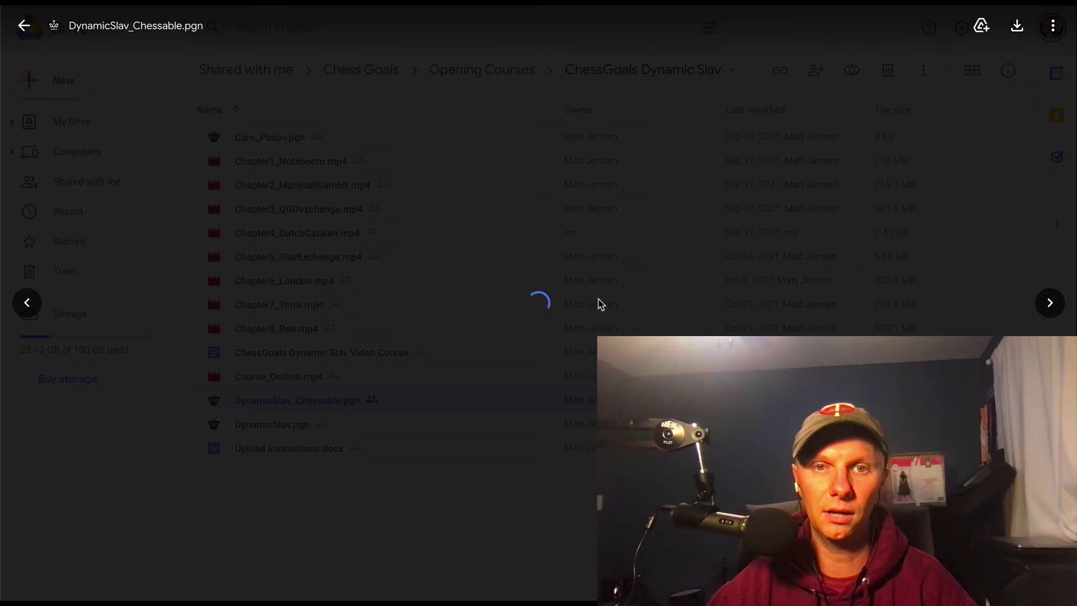
pyautogui.press('Return')
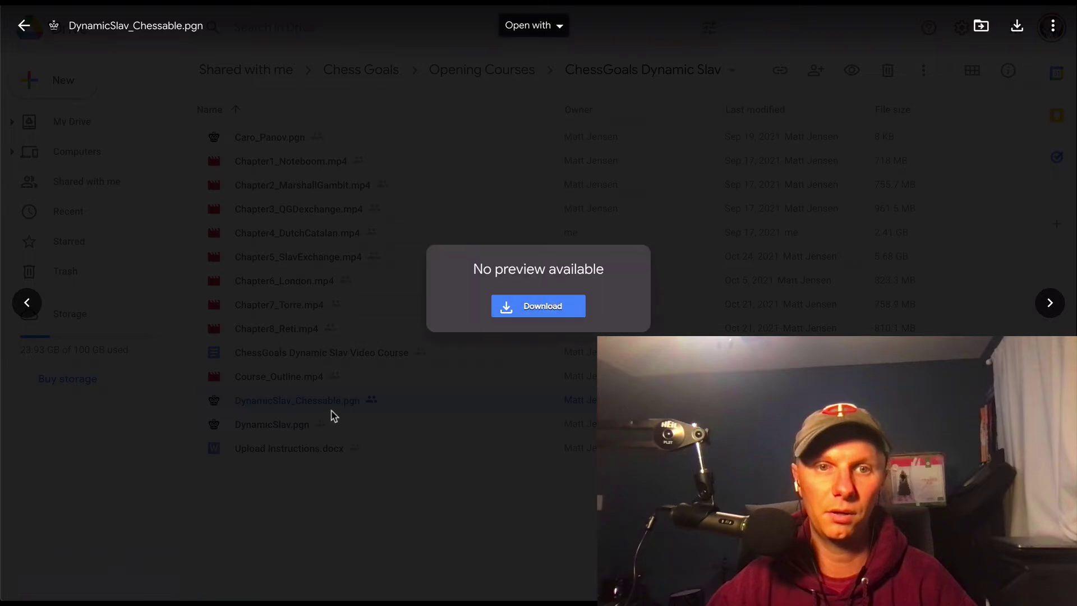
pyautogui.press('Escape')
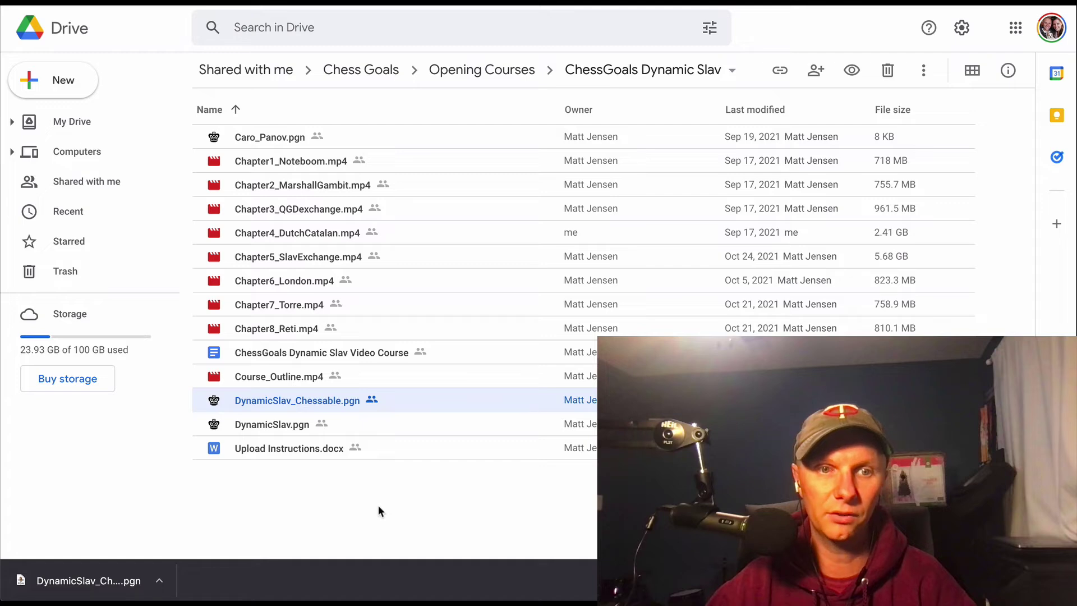
pyautogui.hotkey('ctrl', 'Tab')
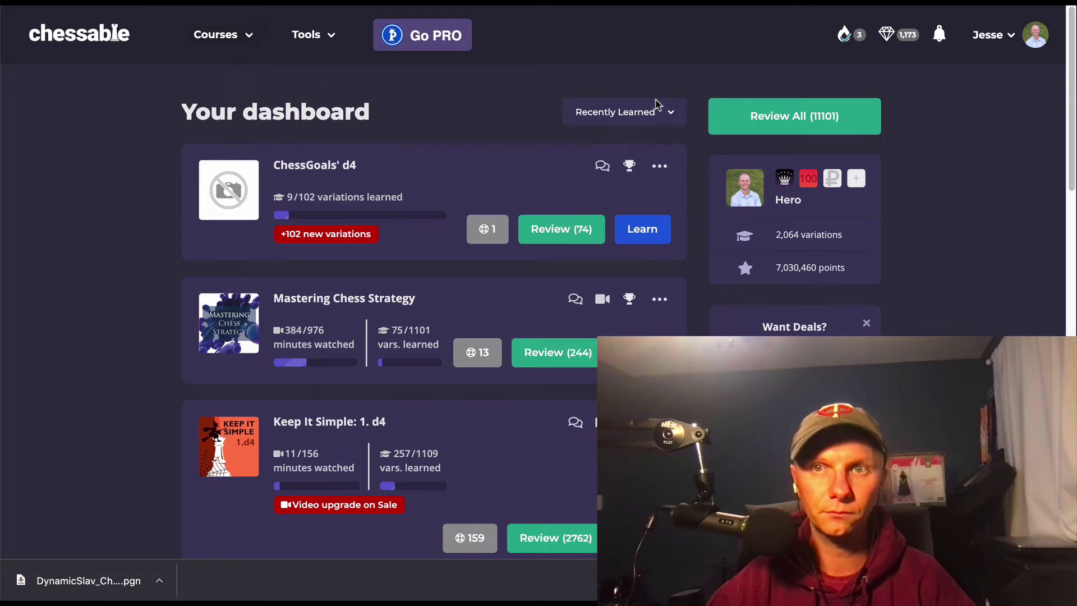
# Step: Try Tools > Create a Course, hit the free-course limit page, and return to the dashboard
pyautogui.click(239, 49)
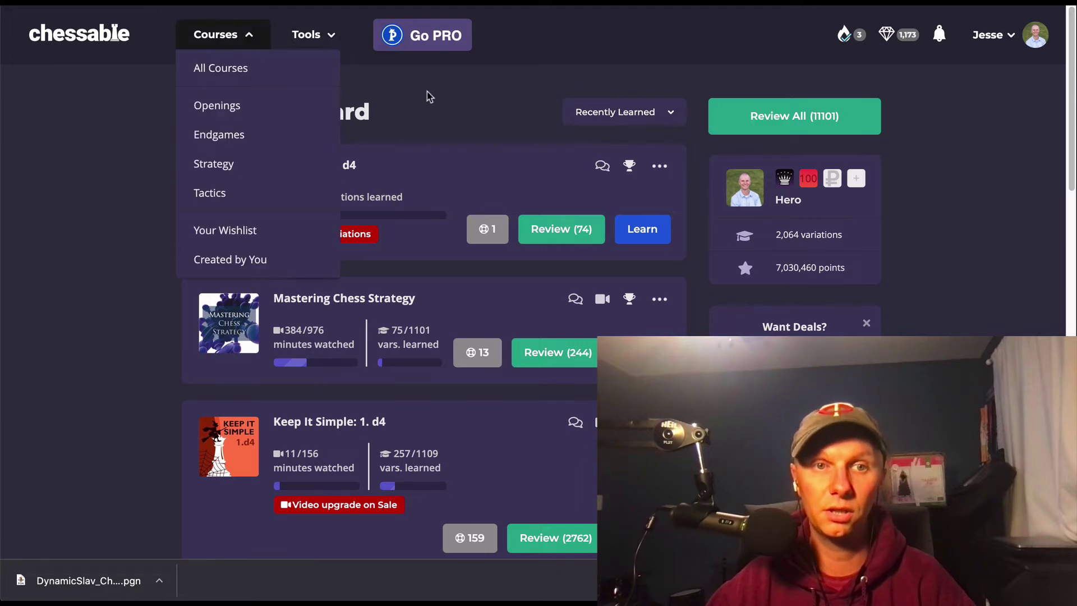
pyautogui.click(324, 45)
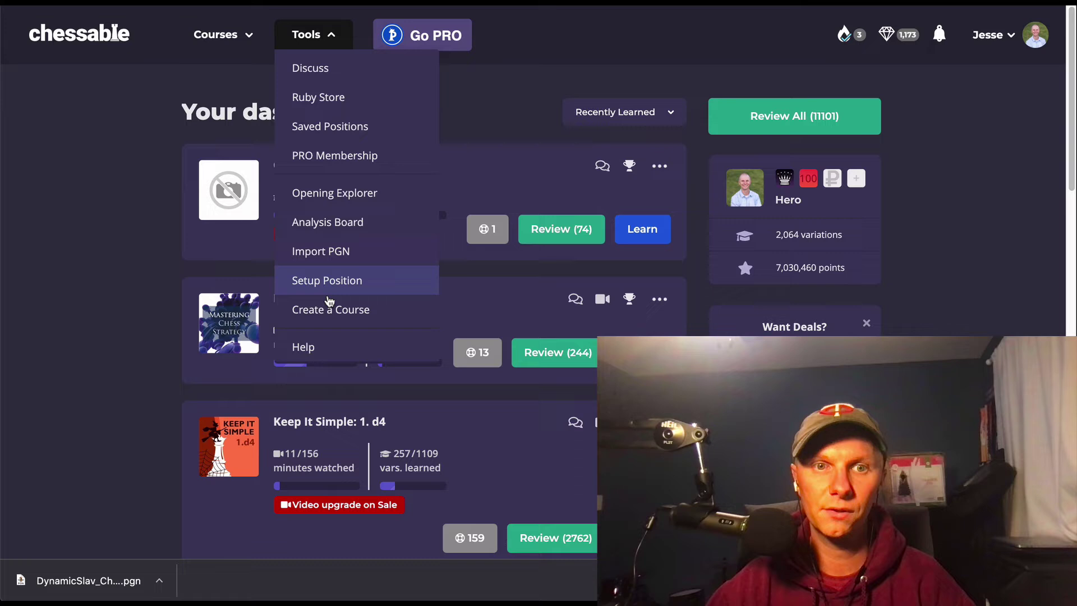
pyautogui.click(331, 310)
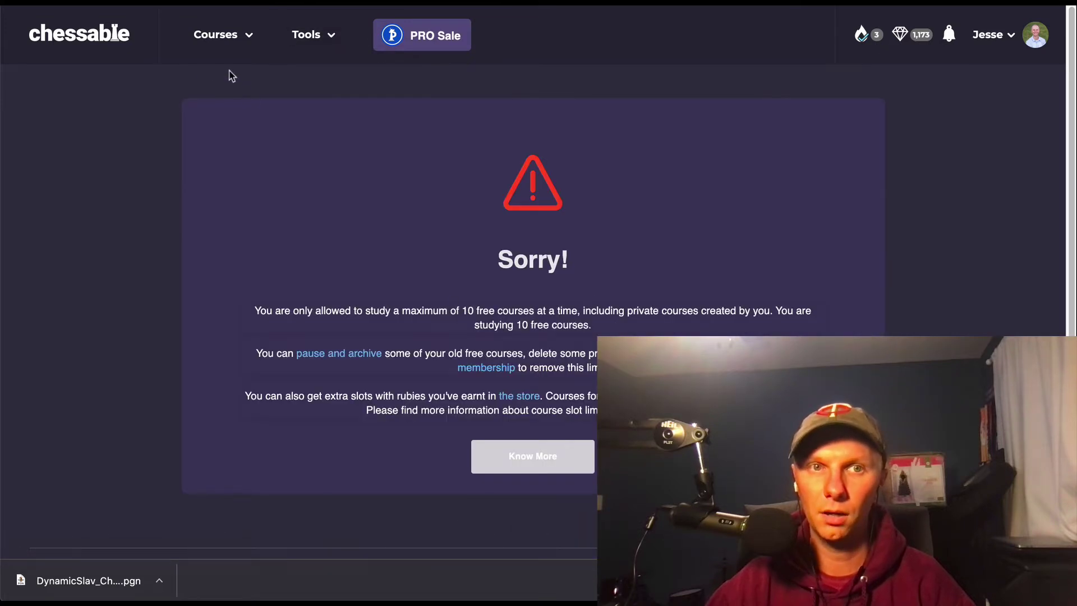
pyautogui.click(80, 36)
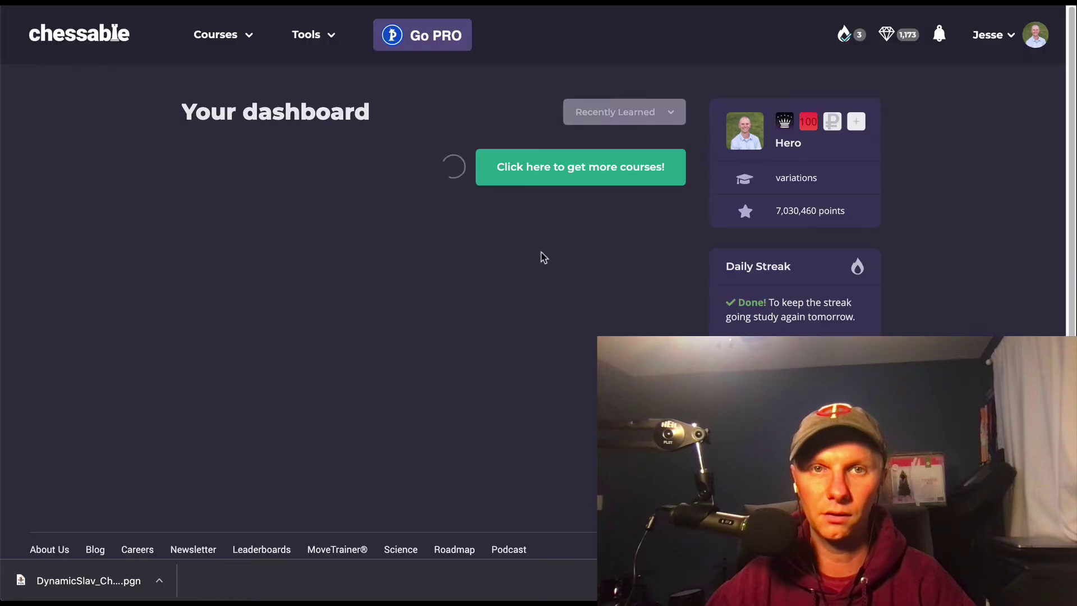
# Step: Load all my courses and confirm moving one course to the archive
pyautogui.scroll(-4, 491, 194)
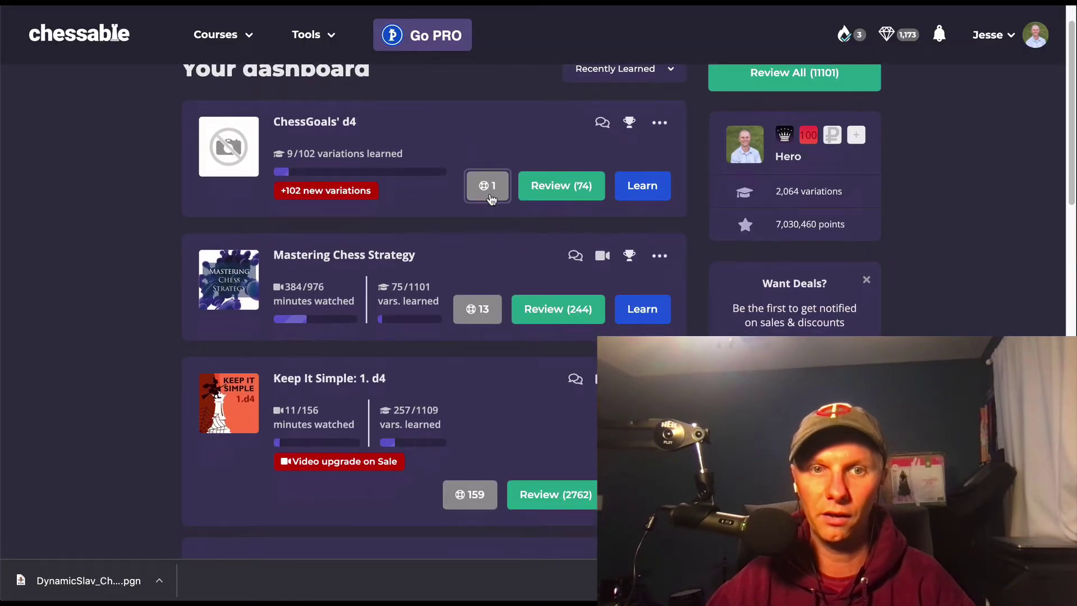
pyautogui.click(417, 521)
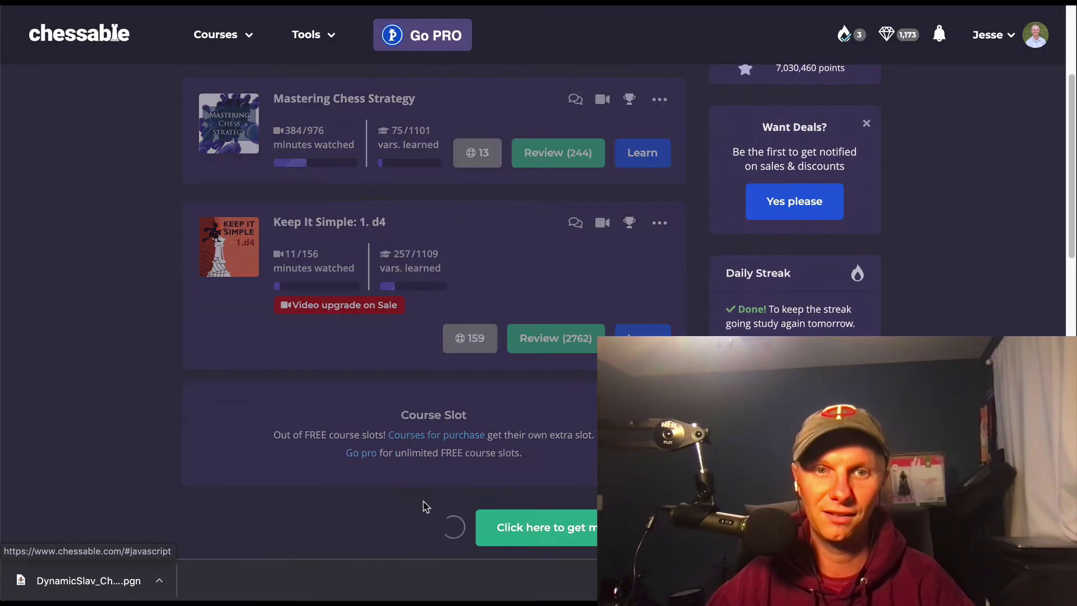
pyautogui.scroll(-4, 561, 359)
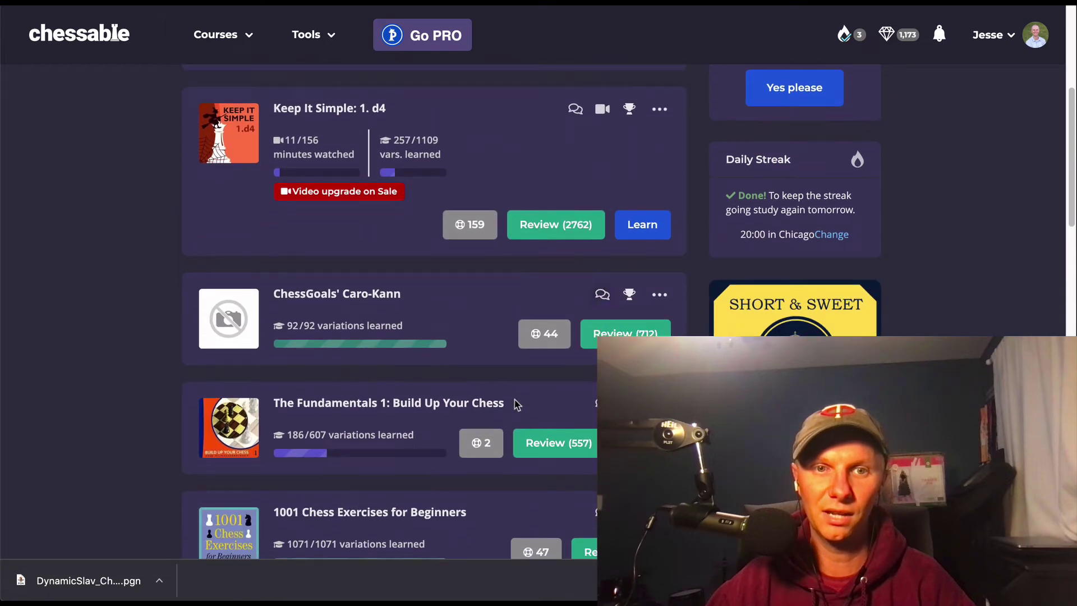
pyautogui.scroll(-8, 493, 366)
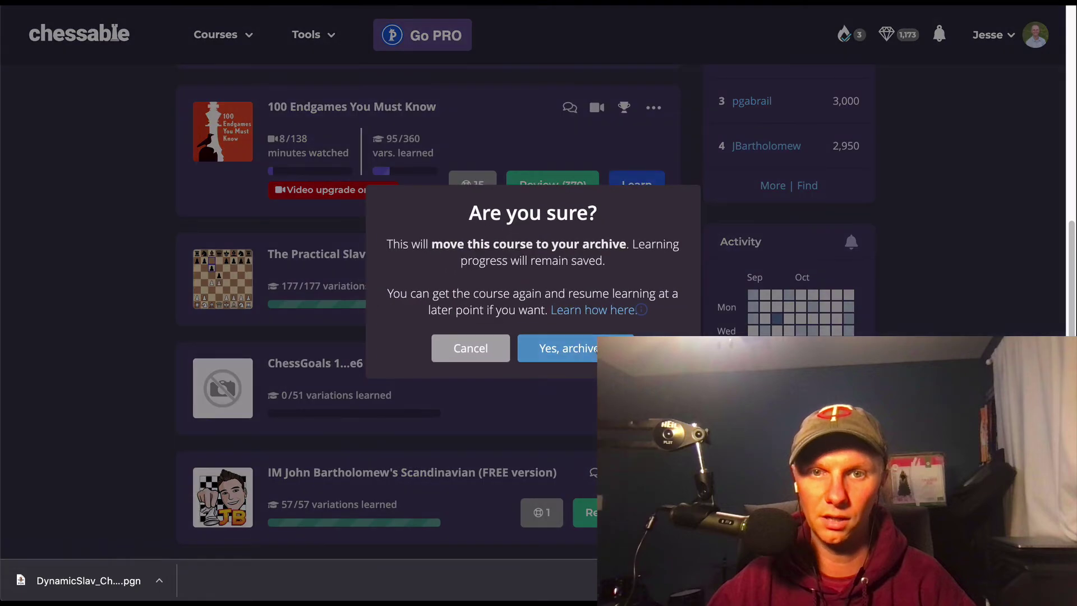
pyautogui.click(566, 348)
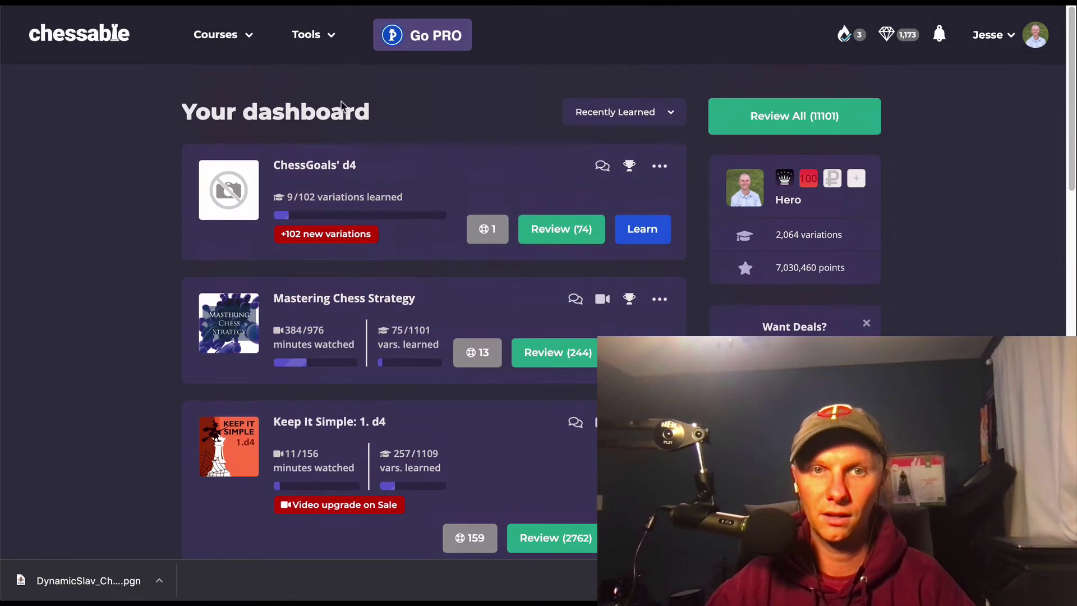
# Step: Visit Tools > Setup Position, then return to the dashboard
pyautogui.click(317, 49)
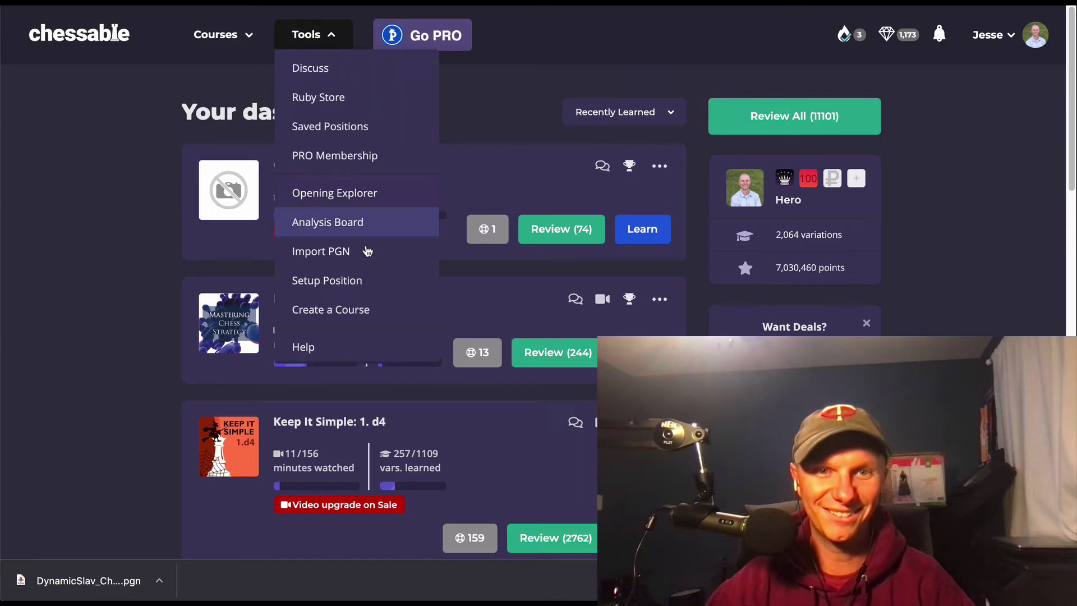
pyautogui.click(338, 296)
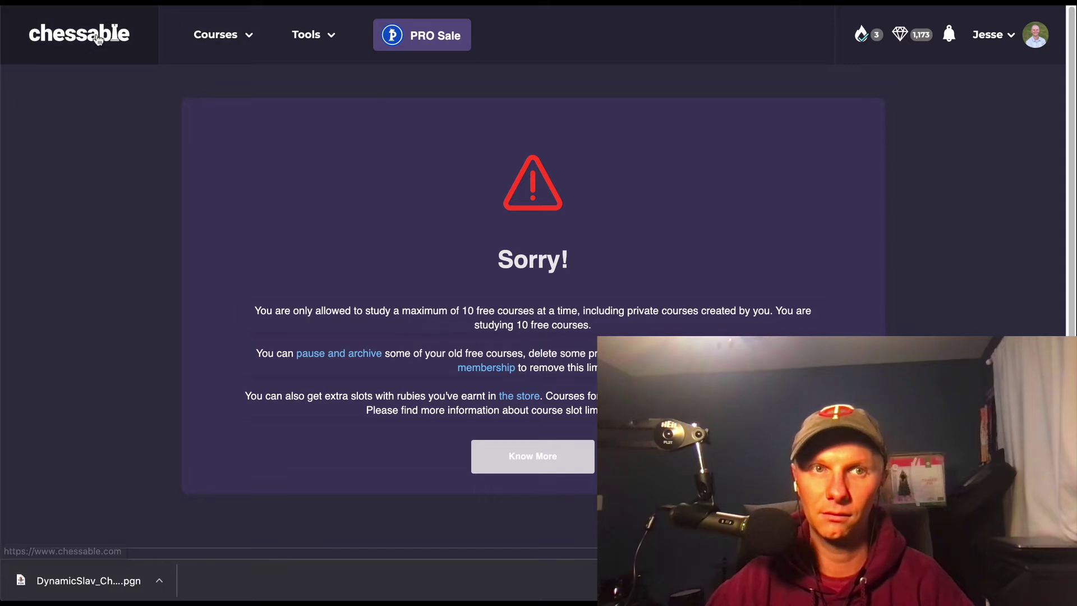
pyautogui.click(239, 40)
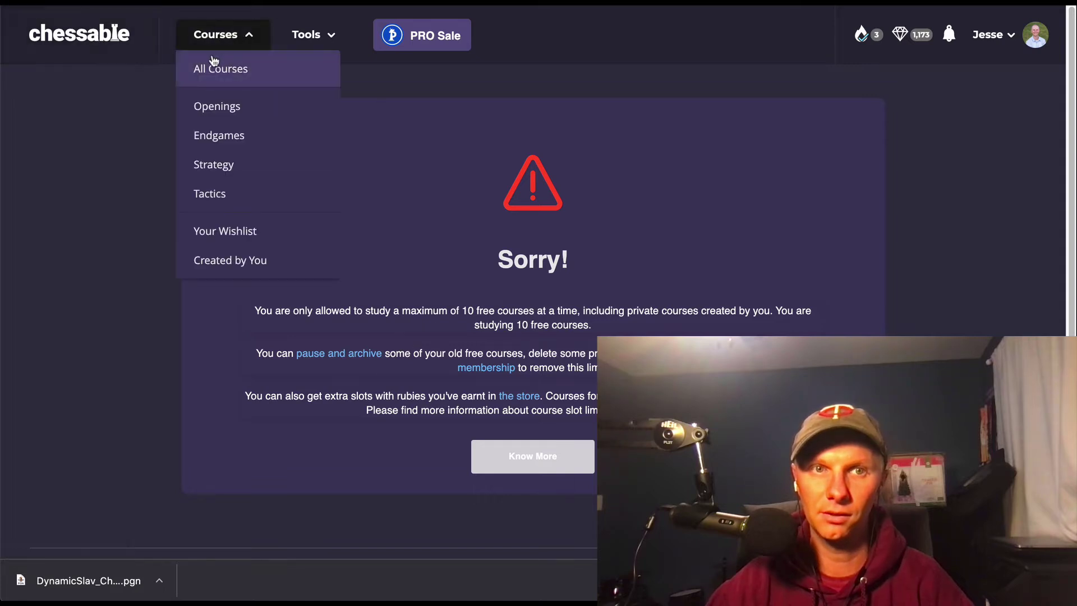
pyautogui.click(102, 39)
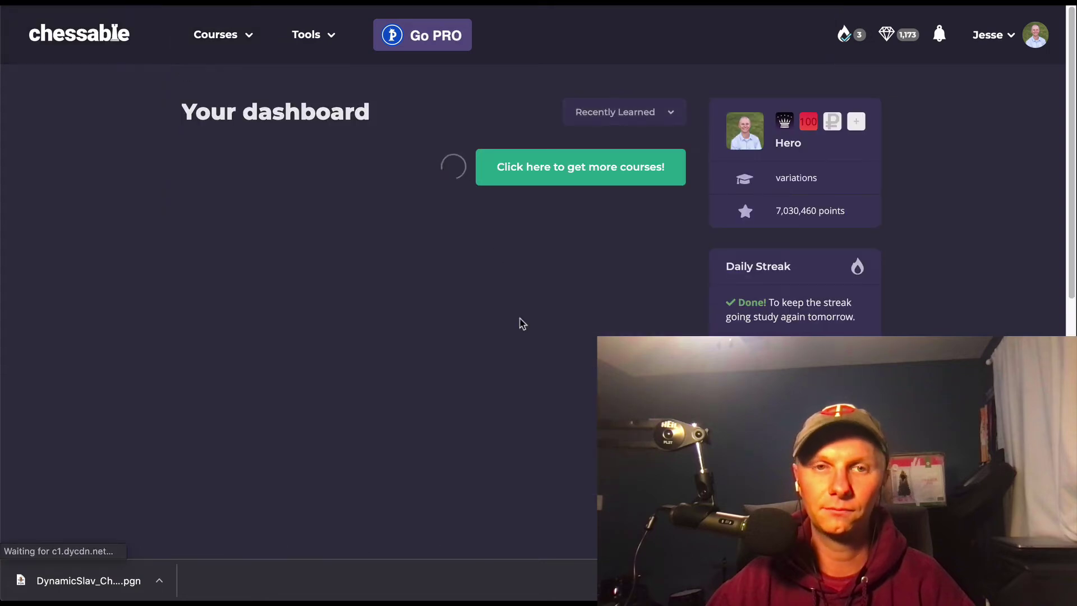
pyautogui.scroll(-1, 525, 299)
pyautogui.scroll(-3, 525, 298)
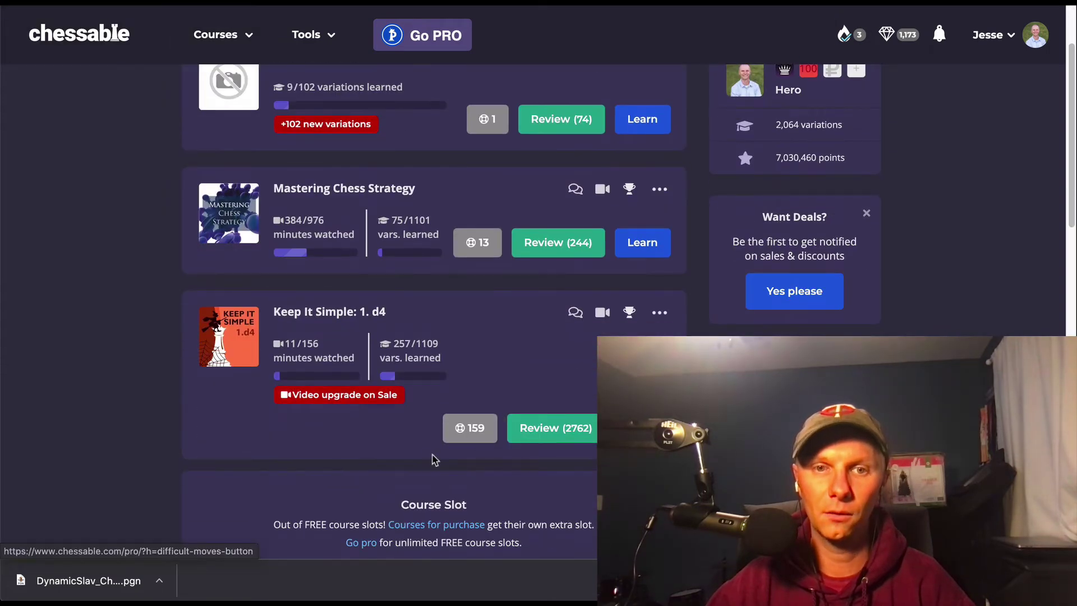
pyautogui.scroll(-8, 460, 381)
pyautogui.scroll(5, 477, 364)
# Step: Load all courses and archive IM John Bartholomew's Scandinavian (FREE version) course
pyautogui.click(448, 429)
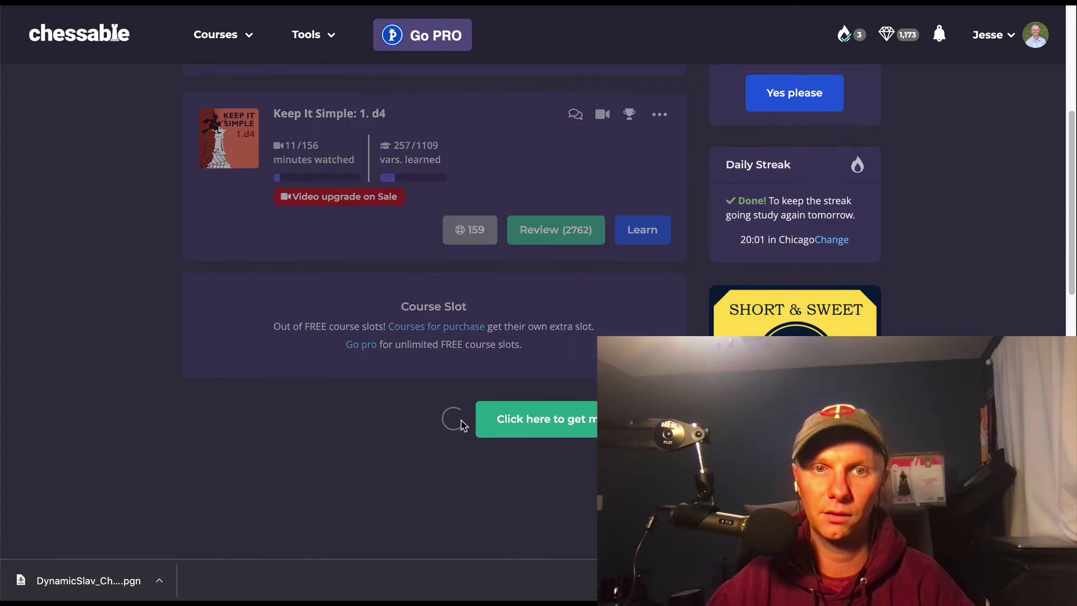
pyautogui.scroll(-1, 546, 372)
pyautogui.scroll(-10, 547, 372)
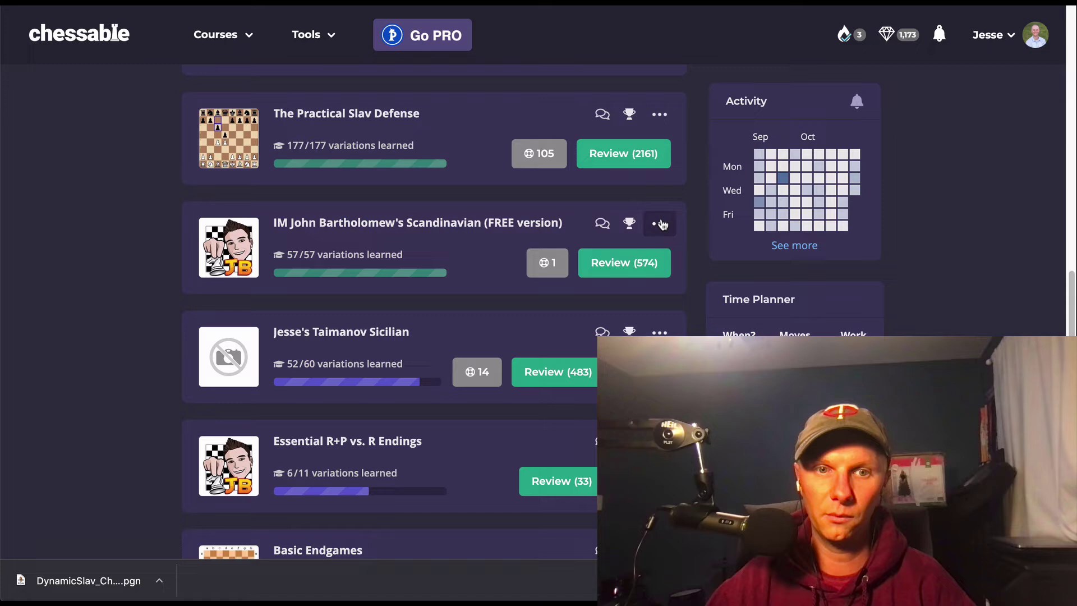
pyautogui.scroll(-1, 662, 224)
pyautogui.click(656, 219)
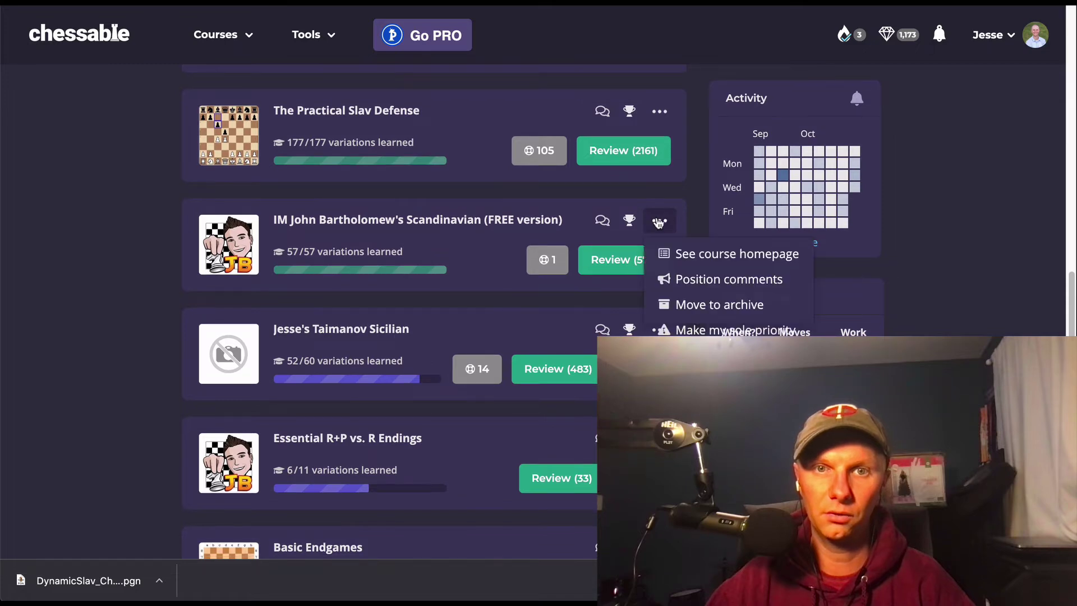
pyautogui.click(711, 331)
pyautogui.click(455, 356)
pyautogui.click(662, 223)
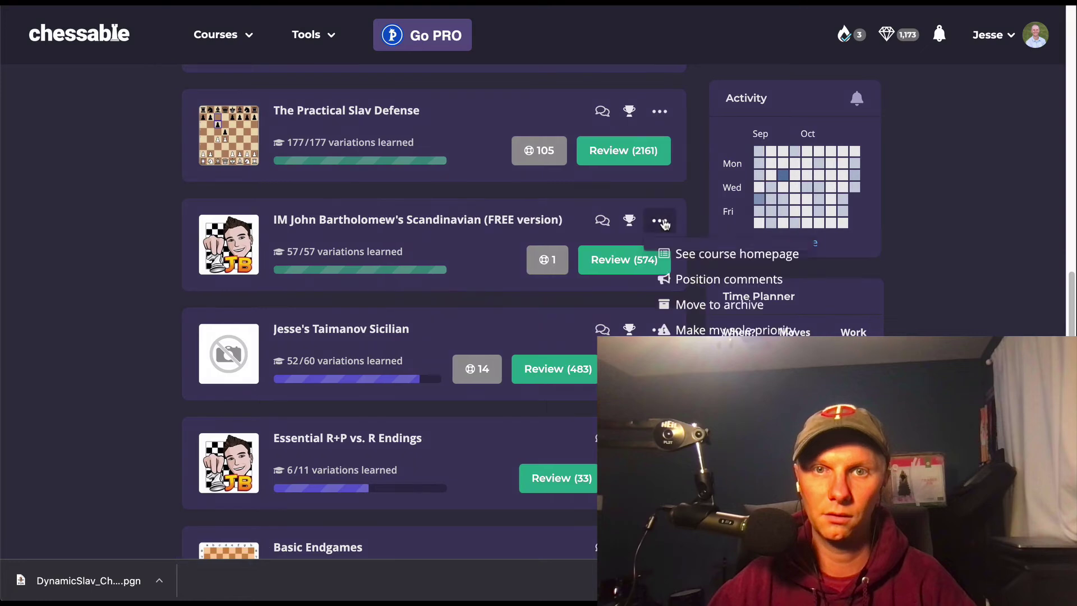
pyautogui.click(715, 304)
pyautogui.click(595, 346)
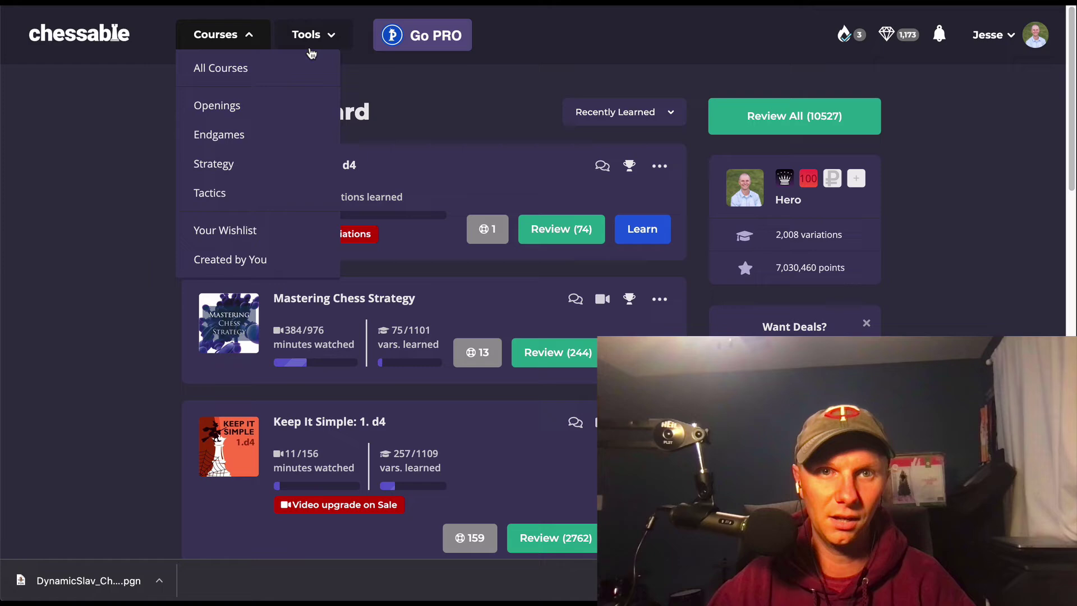
# Step: Submit a new Opening course titled ChessGoals Slav with pieces set to Black
pyautogui.moveTo(312, 35)
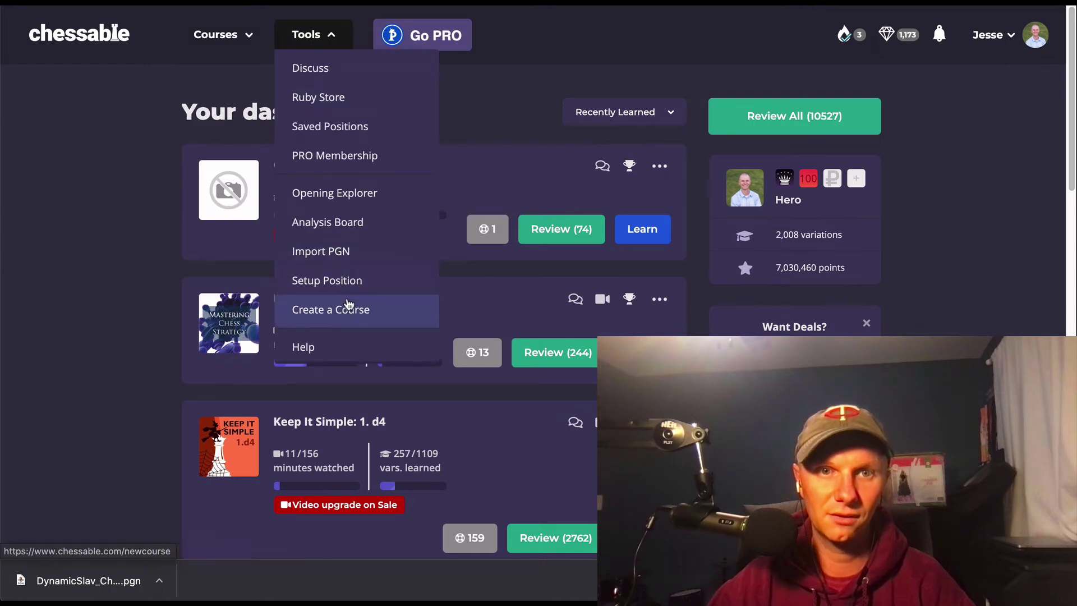
pyautogui.click(359, 311)
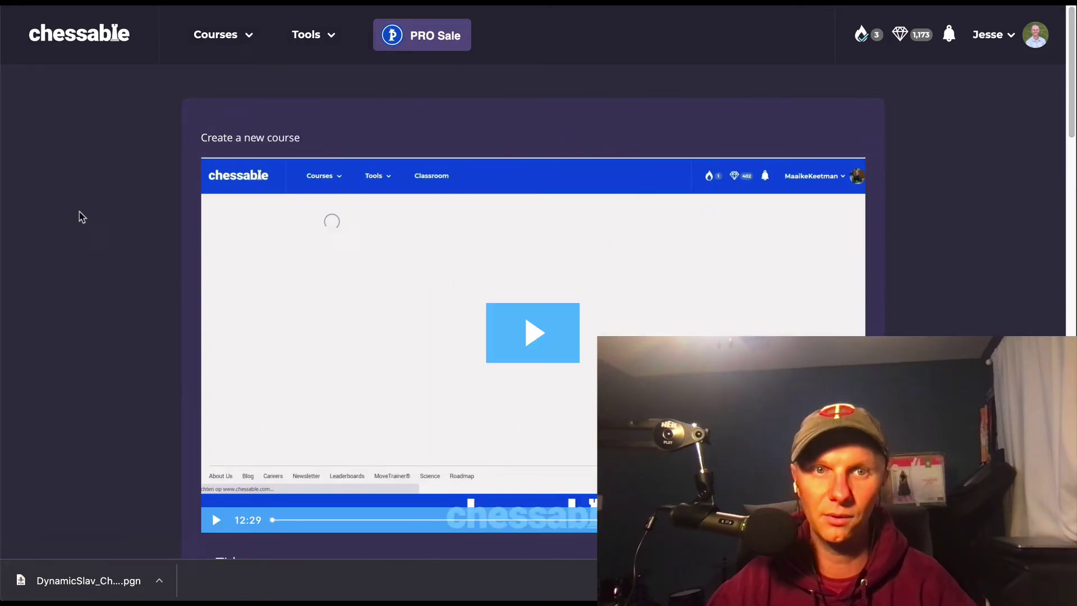
pyautogui.scroll(-8, 84, 229)
pyautogui.scroll(3, 91, 240)
pyautogui.click(300, 267)
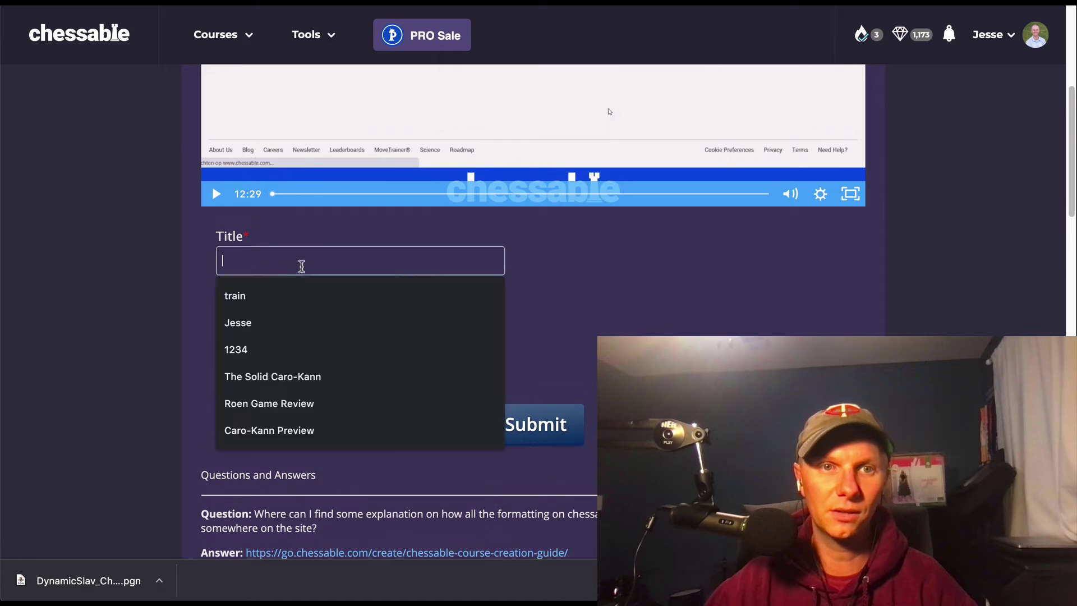
pyautogui.write('ChessGoals Slav')
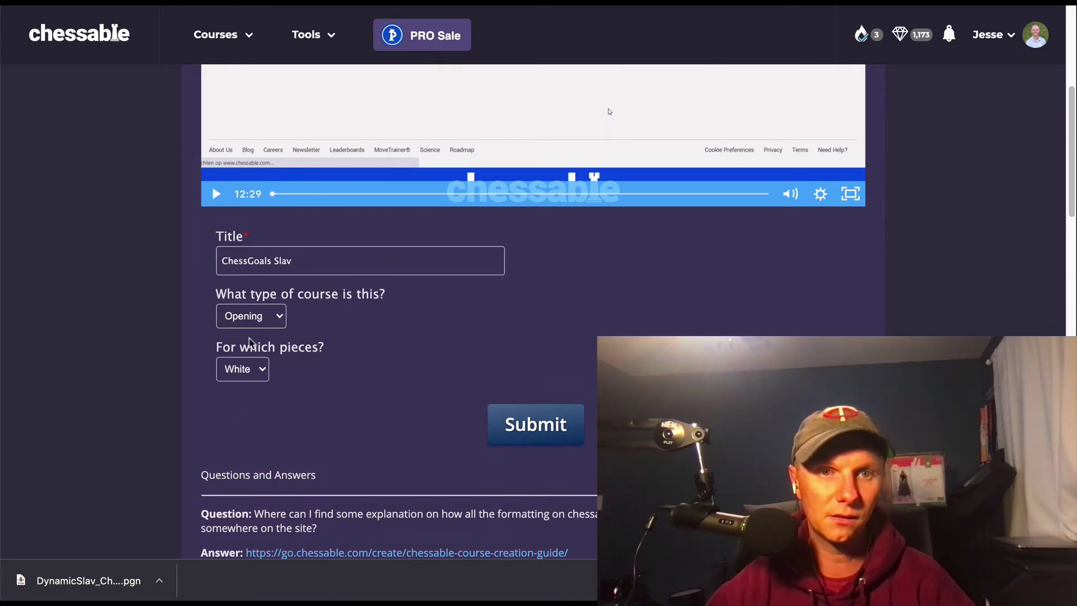
pyautogui.click(241, 368)
pyautogui.click(236, 382)
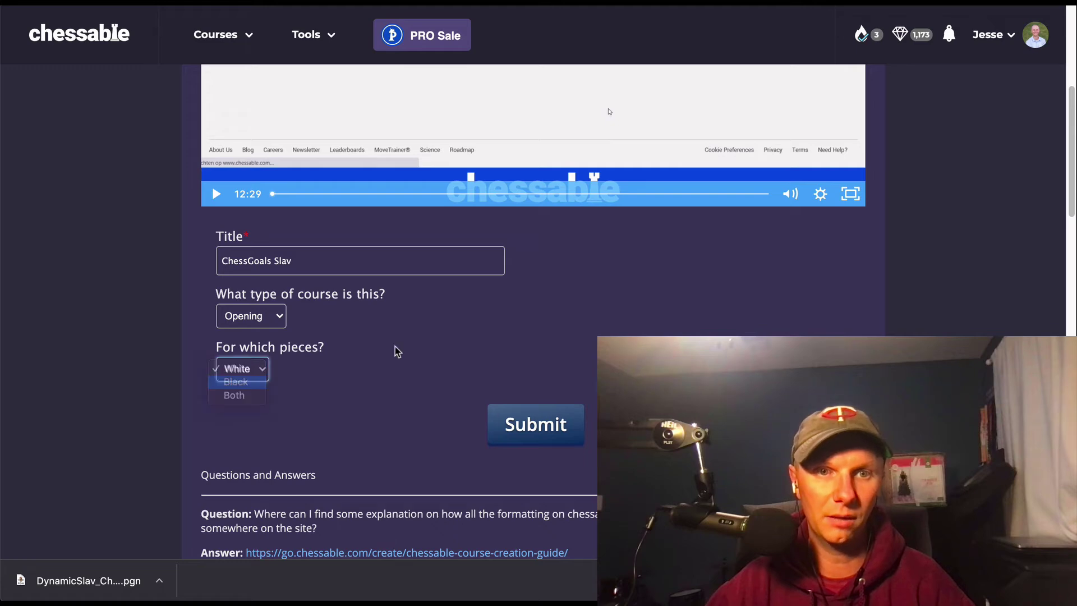
pyautogui.scroll(2, 505, 404)
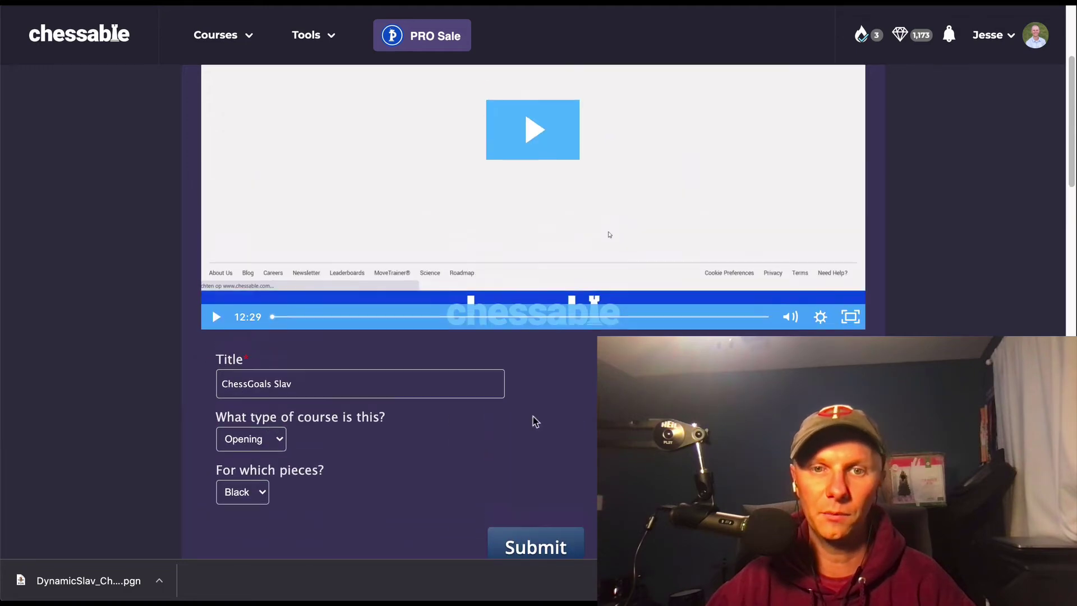
pyautogui.click(541, 530)
# Step: Review the confirmation that the ChessGoals Slav course was added
pyautogui.scroll(-2, 189, 211)
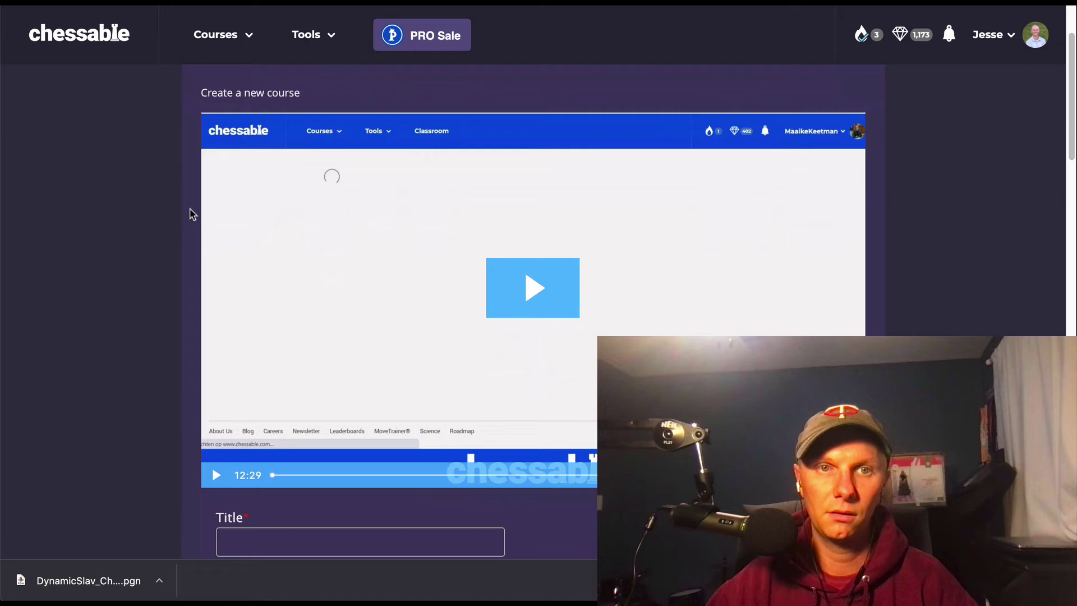
pyautogui.scroll(1, 191, 266)
pyautogui.scroll(1, 191, 265)
pyautogui.moveTo(236, 121); pyautogui.dragTo(499, 171)
pyautogui.click(500, 171)
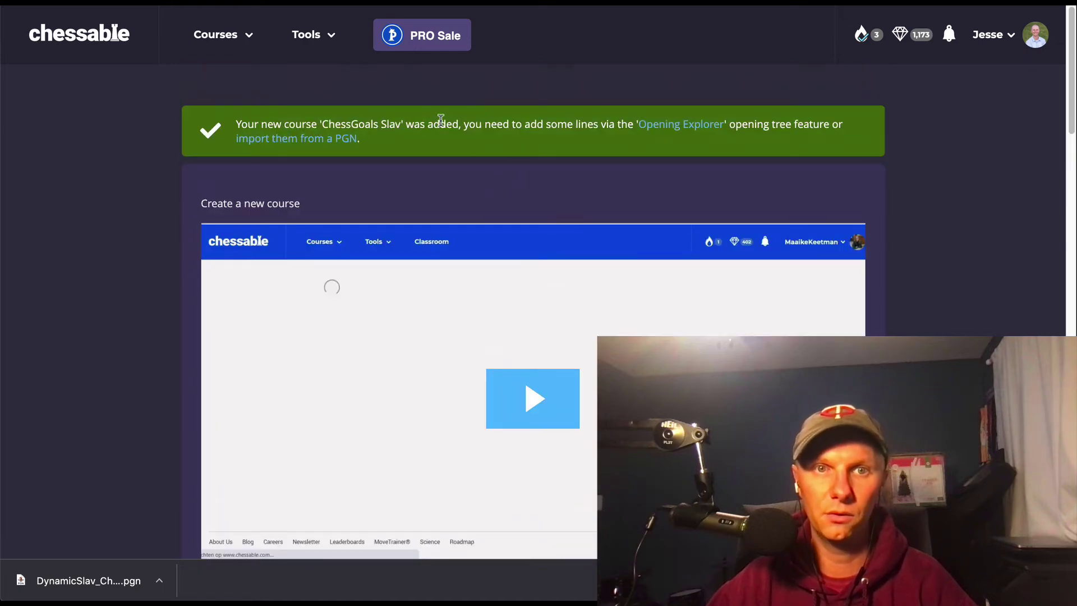
pyautogui.moveTo(325, 124); pyautogui.dragTo(415, 128)
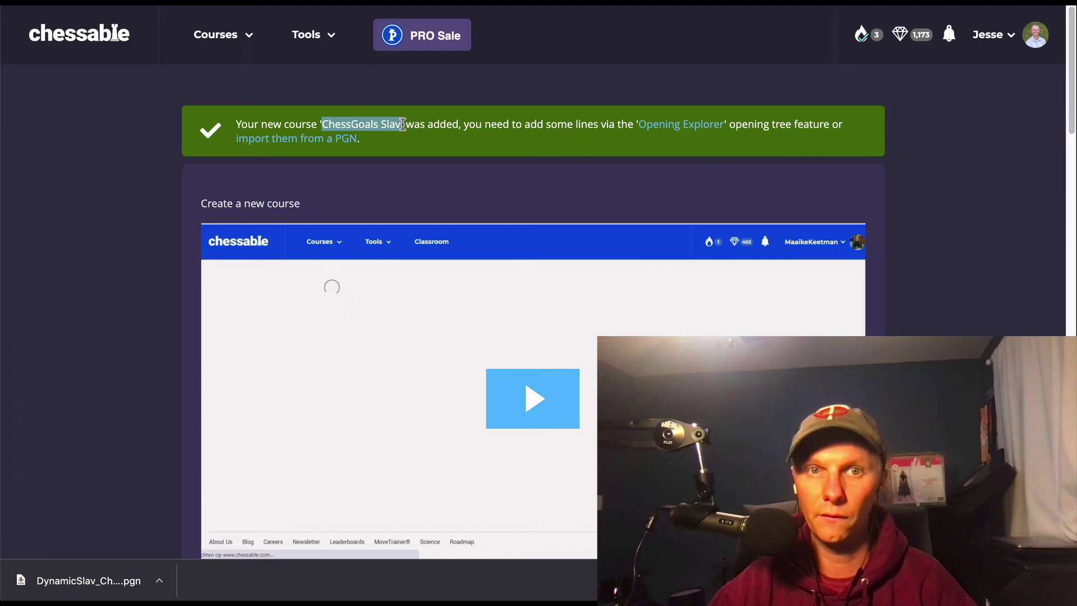
# Step: Upload the DynamicSlav_Chessable (1).pgn file on the PGN import page
pyautogui.click(488, 138)
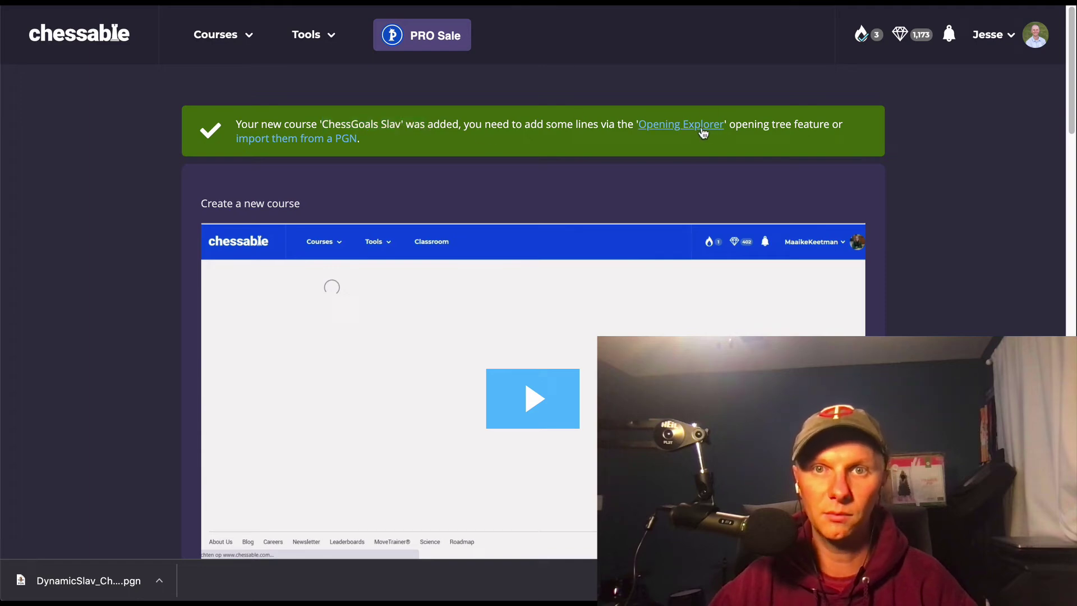
pyautogui.click(314, 141)
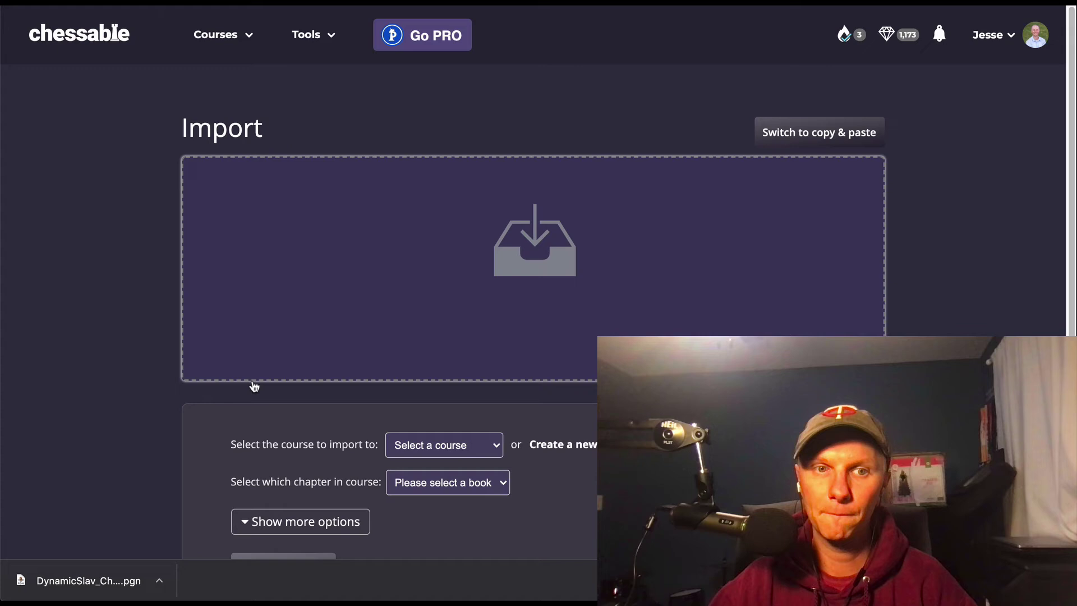
pyautogui.moveTo(60, 581); pyautogui.dragTo(461, 250)
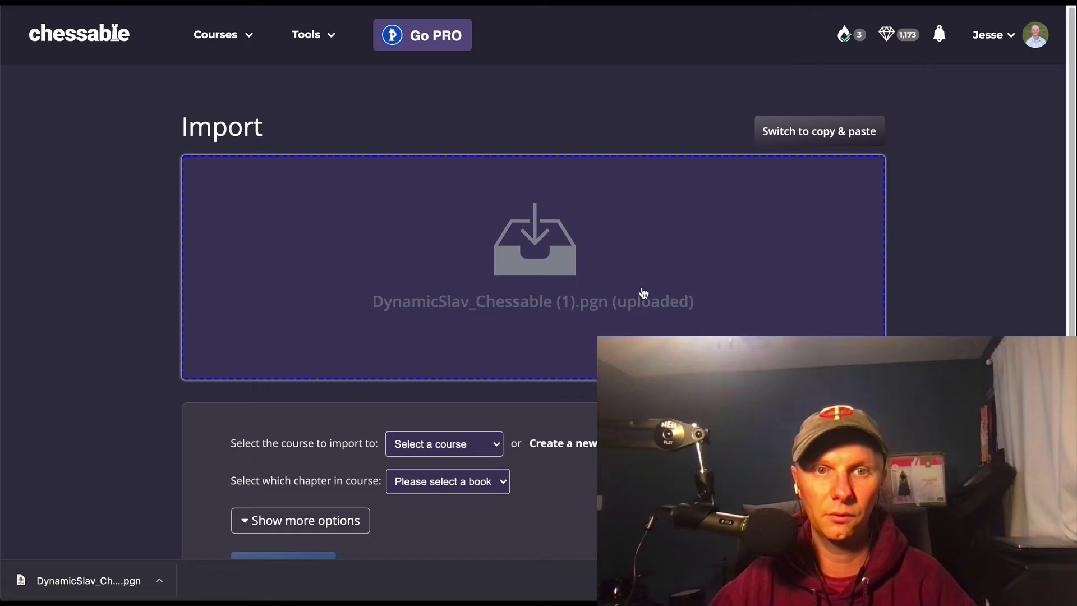
pyautogui.scroll(-2, 499, 415)
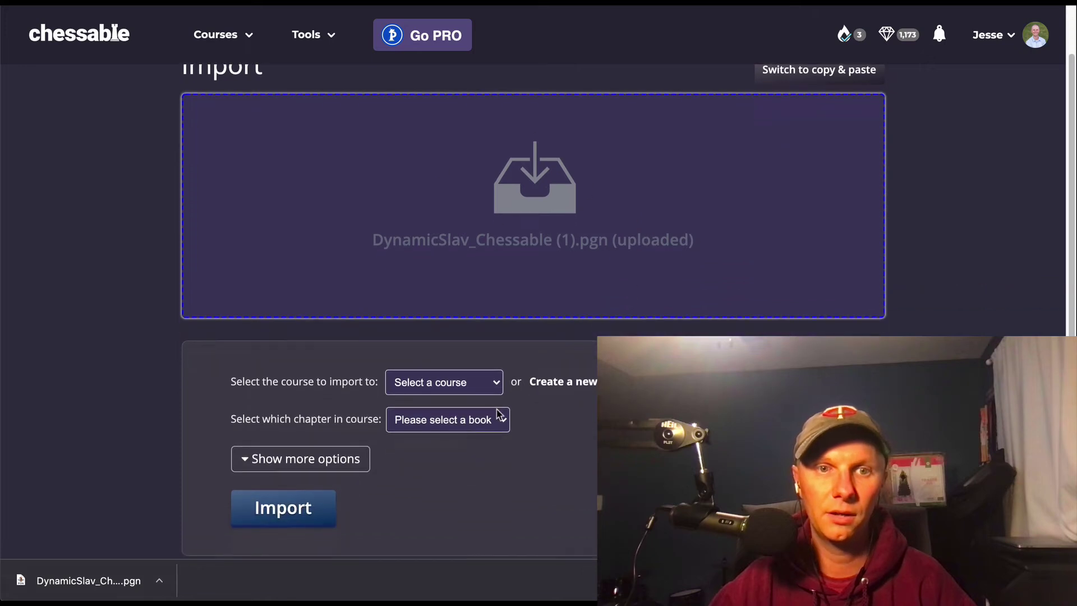
# Step: Import it into ChessGoals Slav, creating a new chapter for each unique title
pyautogui.click(443, 383)
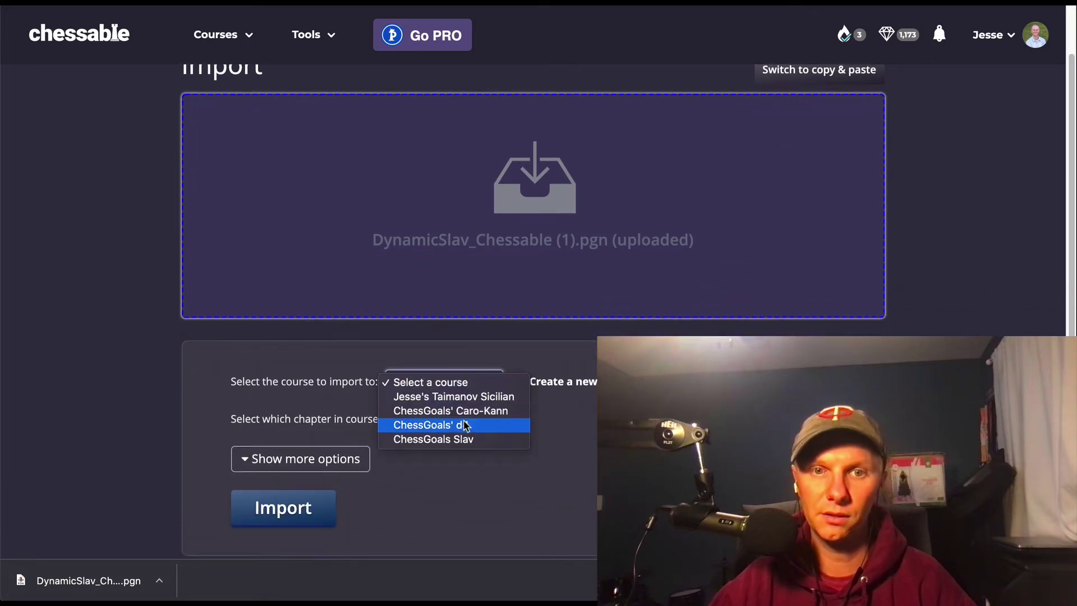
pyautogui.click(451, 442)
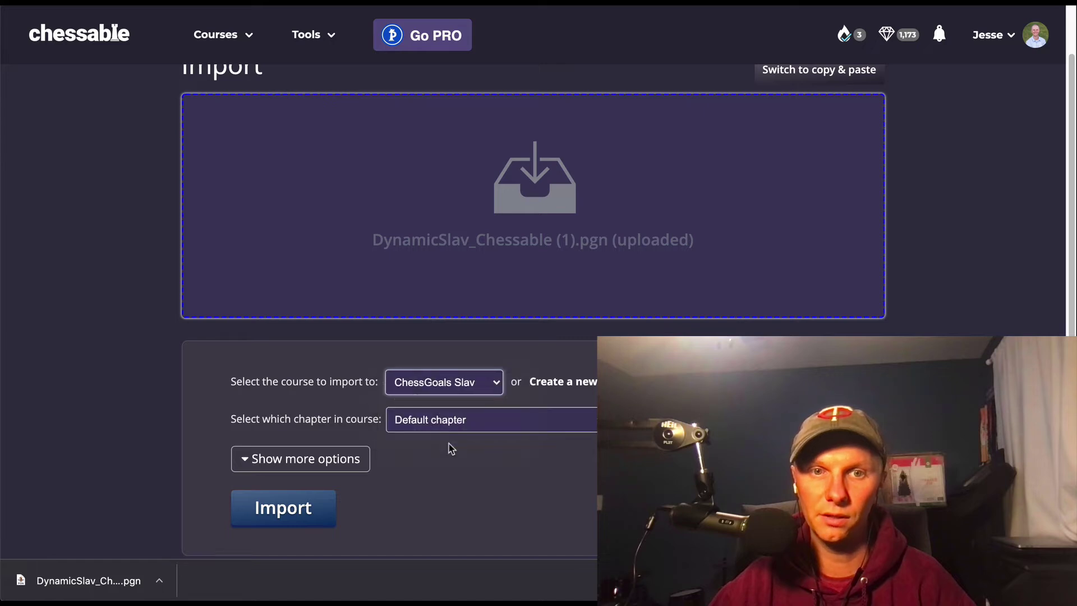
pyautogui.tripleClick(328, 418)
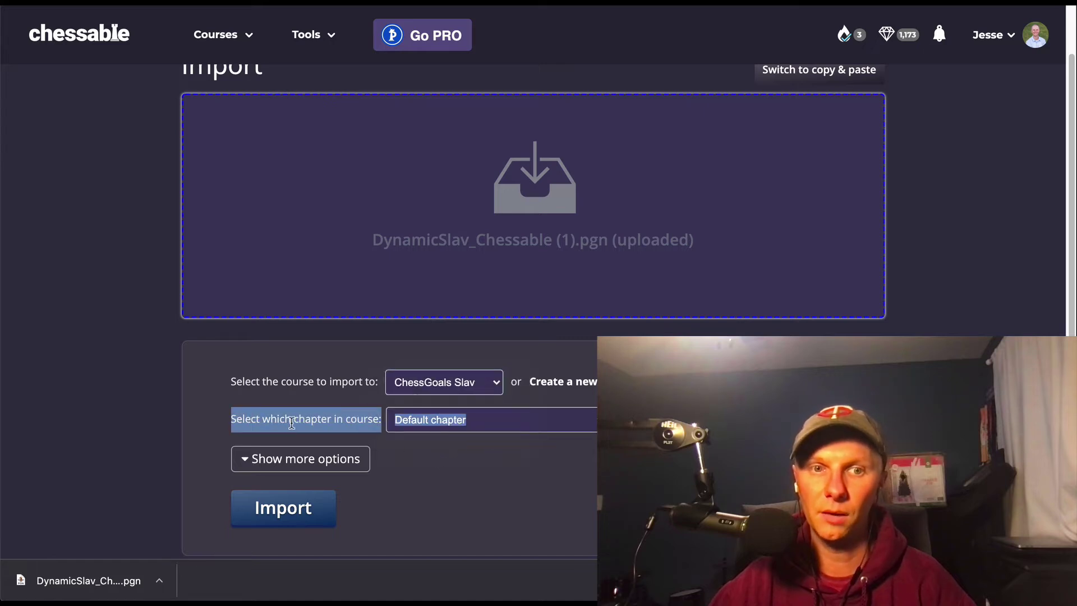
pyautogui.click(305, 422)
pyautogui.click(457, 424)
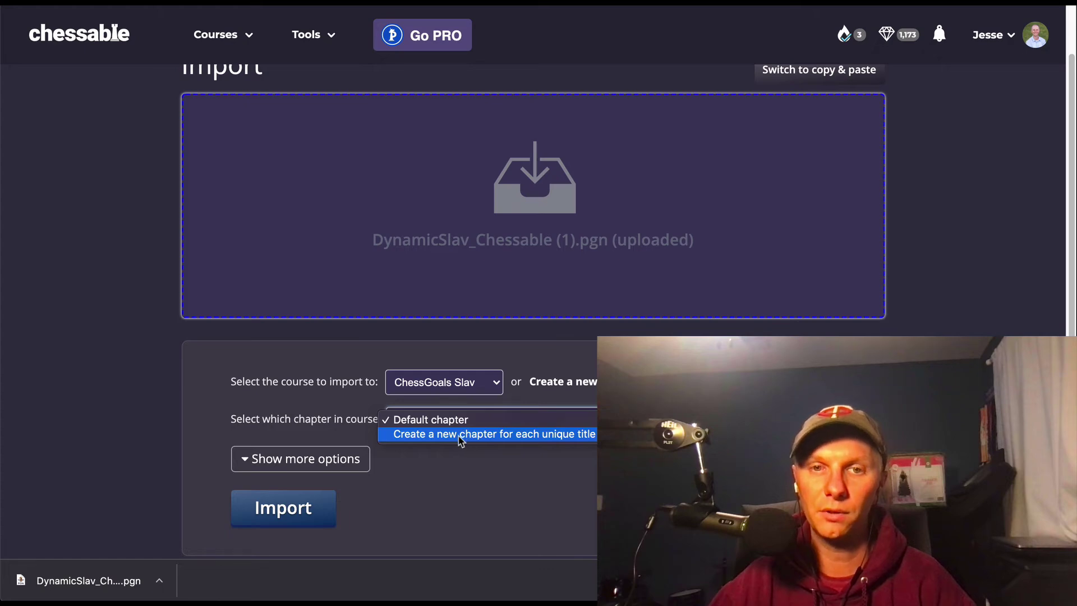
pyautogui.click(461, 434)
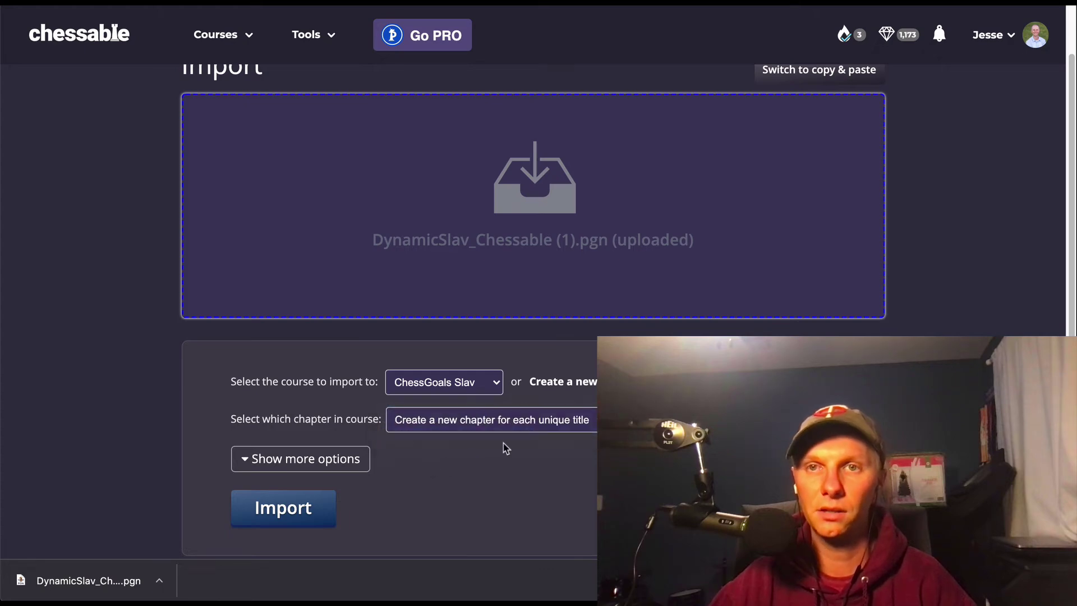
pyautogui.scroll(-1, 533, 302)
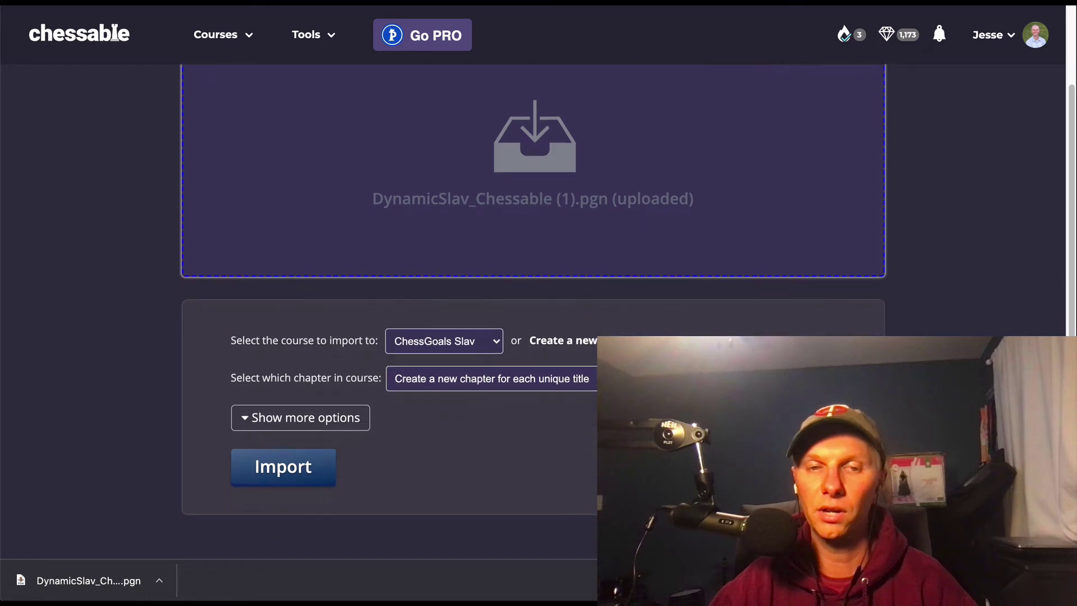
pyautogui.click(303, 473)
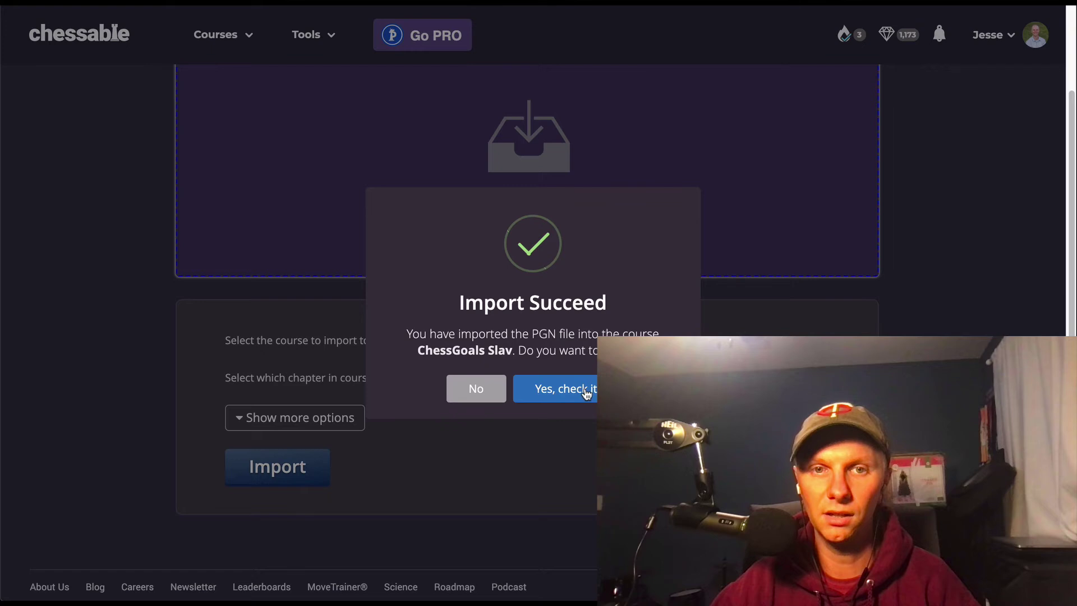
# Step: Open the ChessGoals Slav course page and look over its chapters of 10 new variations each
pyautogui.click(584, 394)
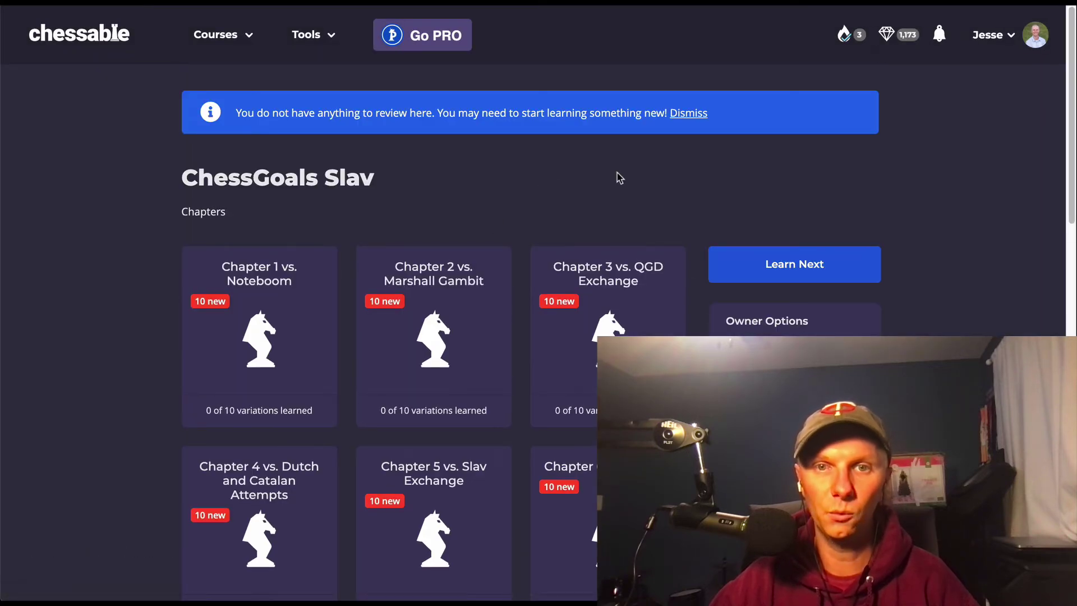
pyautogui.scroll(-2, 128, 216)
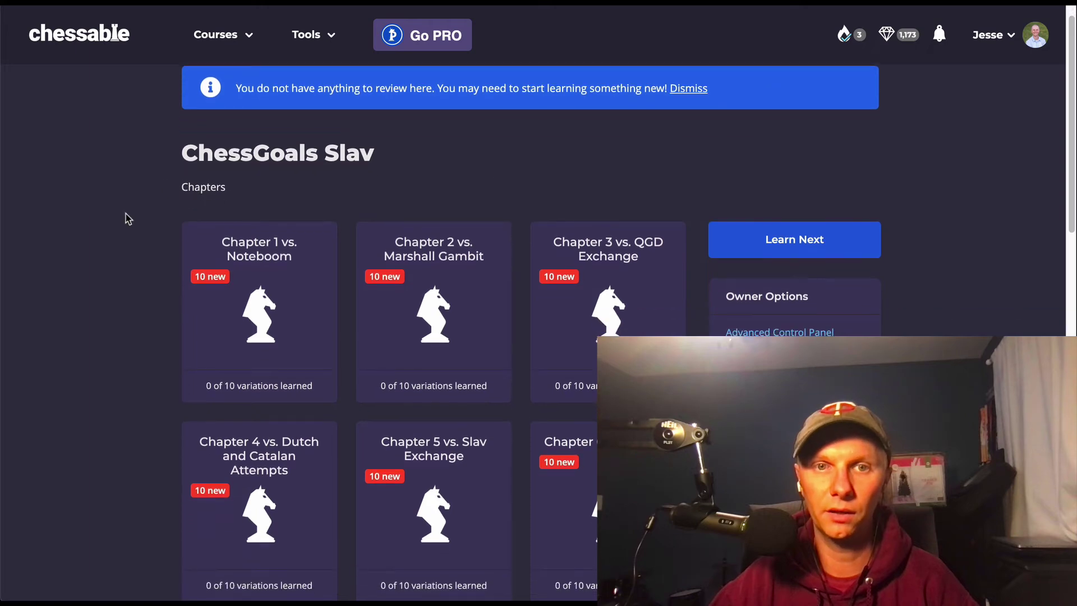
pyautogui.scroll(-5, 128, 216)
pyautogui.scroll(8, 457, 435)
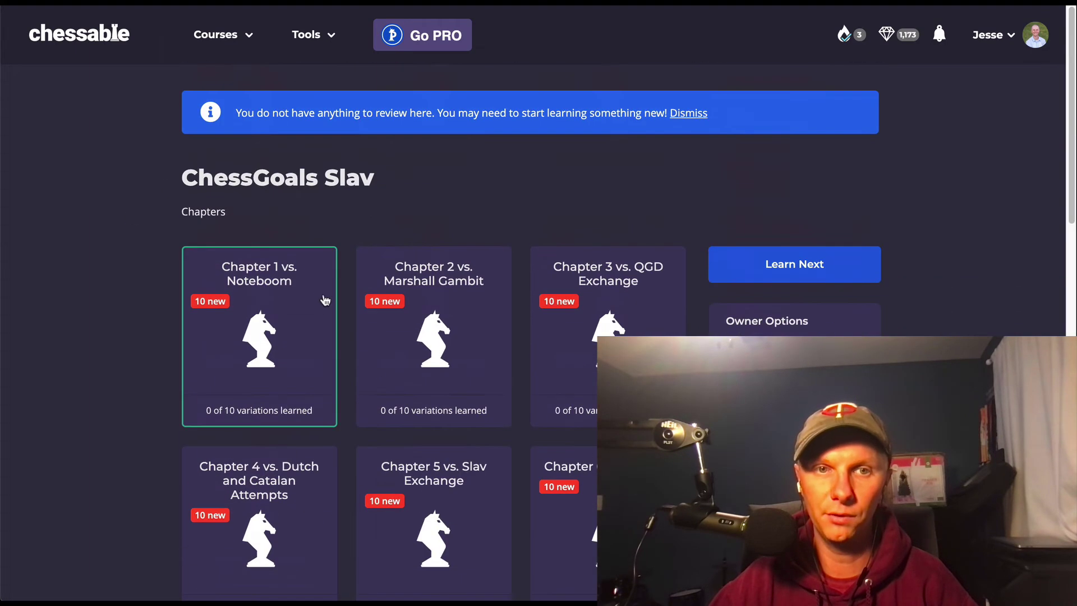
# Step: Open the Chapter 1 vs. Noteboom chapter and look over its page
pyautogui.click(301, 294)
pyautogui.scroll(-6, 584, 275)
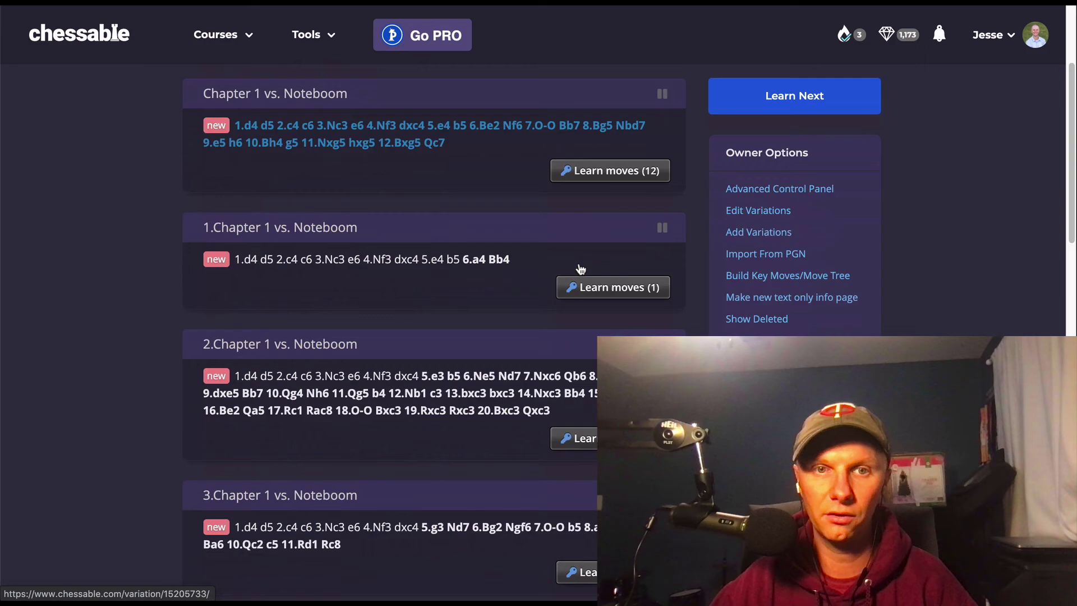
pyautogui.scroll(-5, 580, 281)
pyautogui.scroll(10, 583, 345)
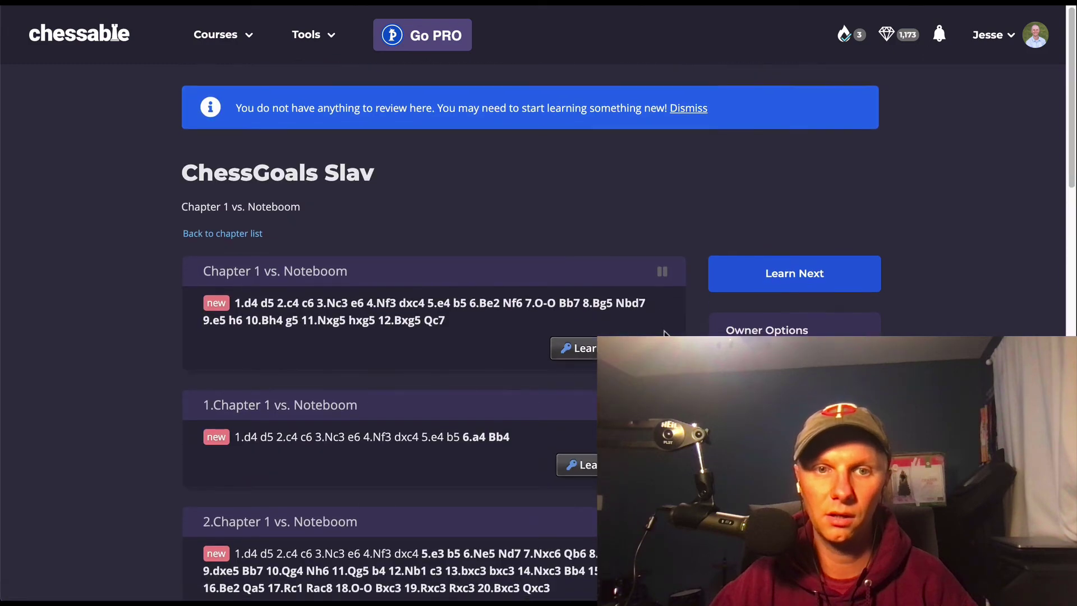
pyautogui.scroll(-6, 584, 345)
pyautogui.scroll(8, 584, 393)
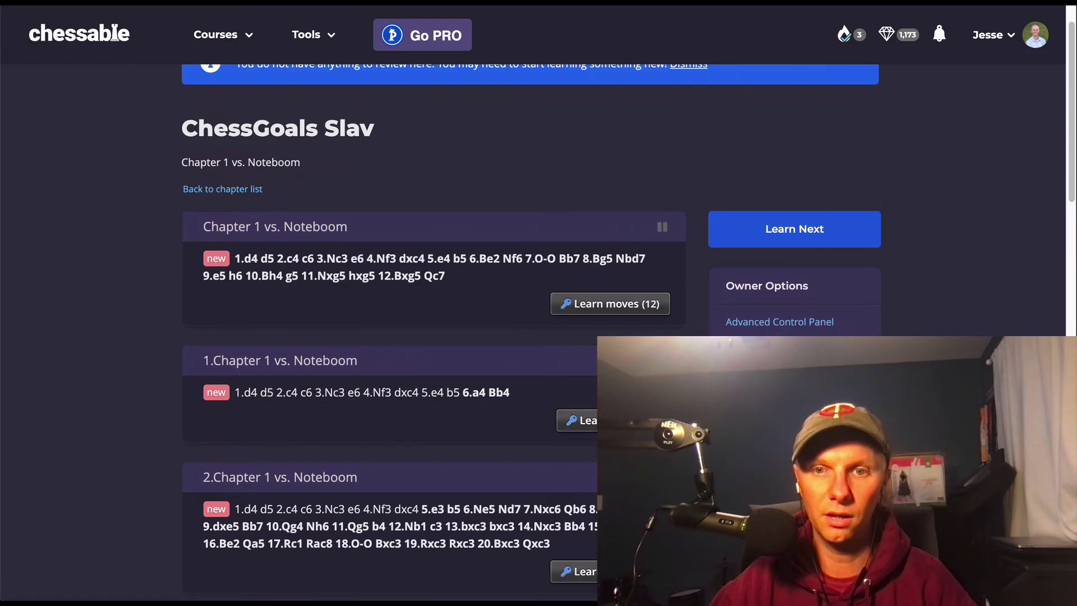
pyautogui.scroll(-3, 583, 392)
# Step: Change Study from Key Moves to All Moves, then begin learning the Noteboom variation
pyautogui.click(812, 391)
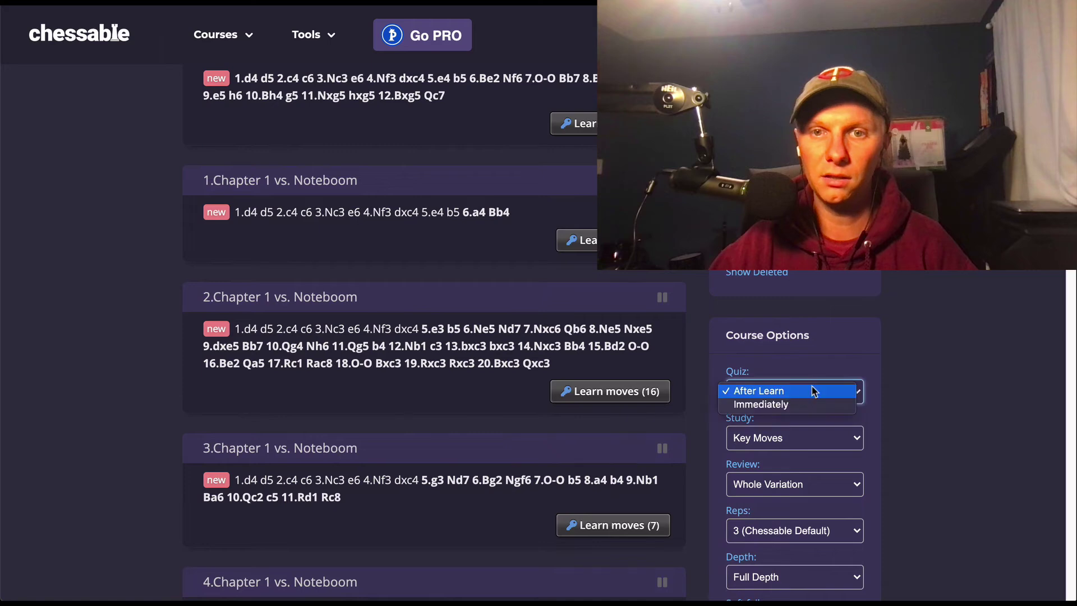
pyautogui.click(812, 390)
pyautogui.click(807, 483)
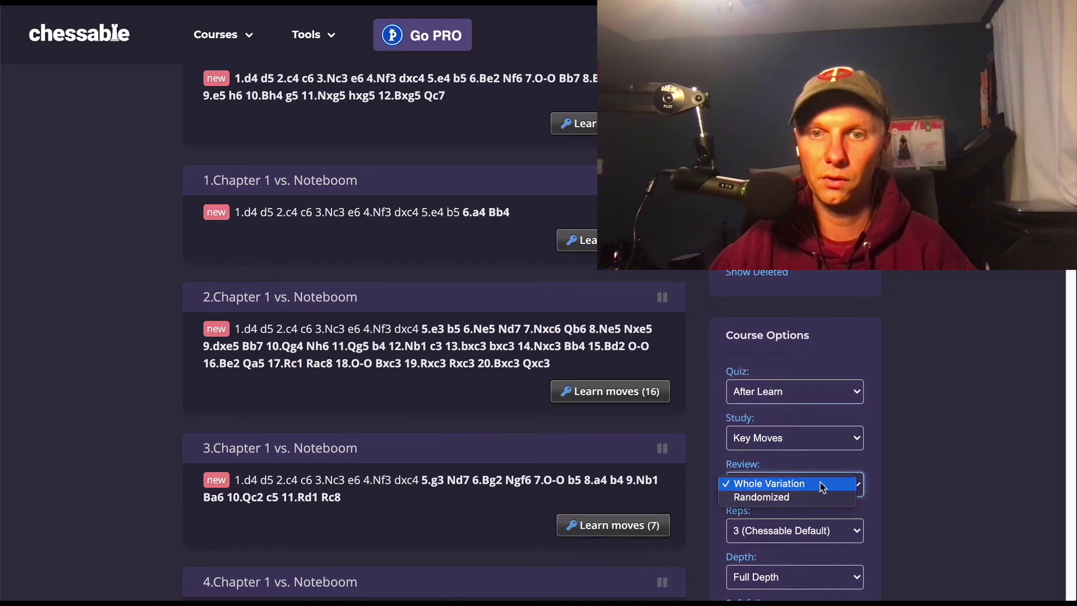
pyautogui.click(808, 484)
pyautogui.click(796, 438)
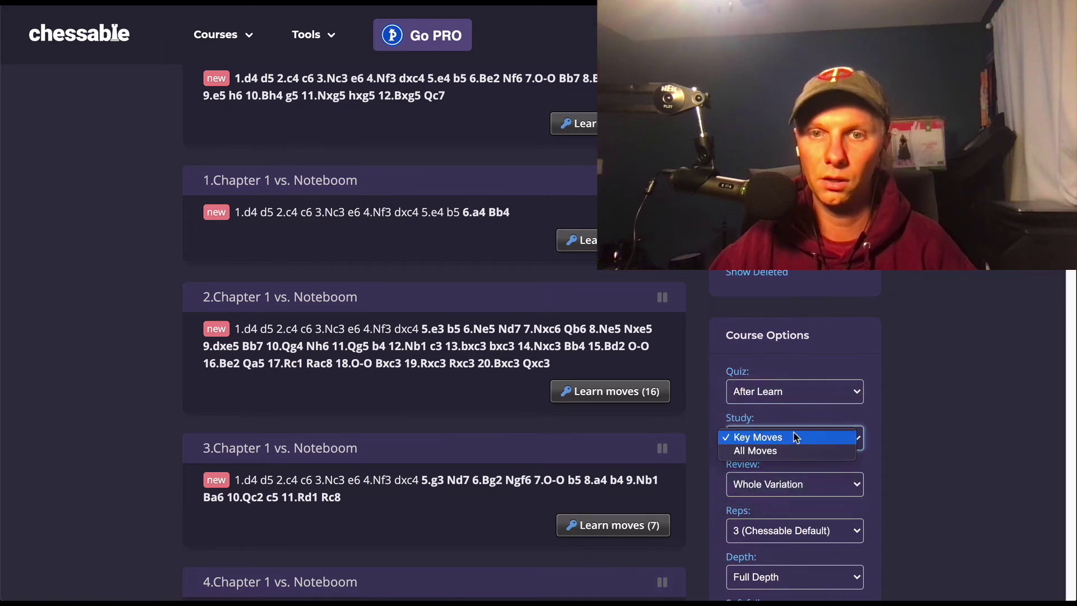
pyautogui.click(770, 452)
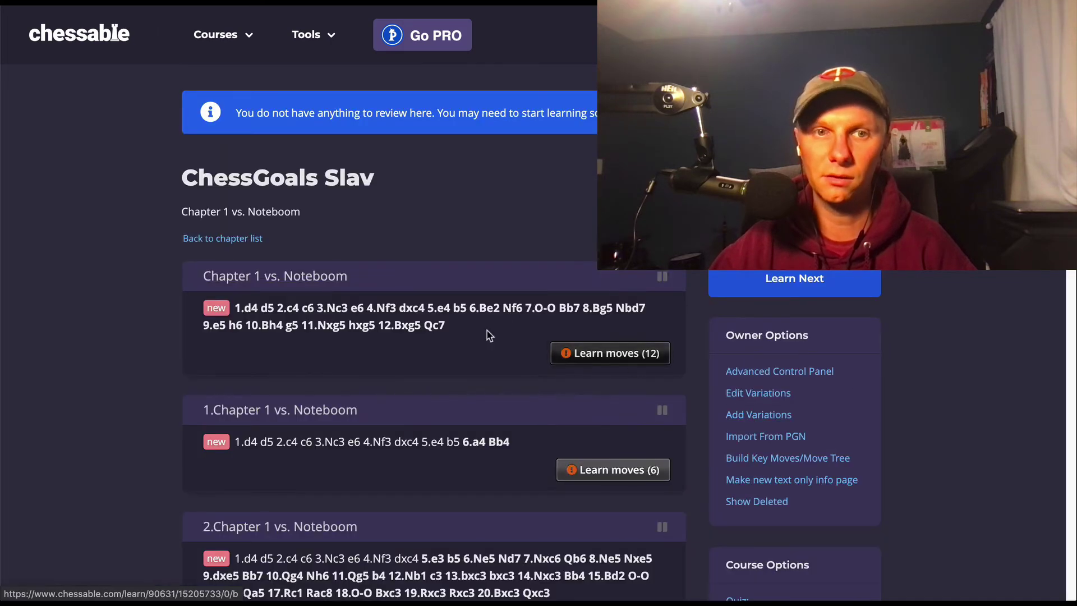
pyautogui.scroll(-2, 552, 323)
pyautogui.scroll(-2, 552, 324)
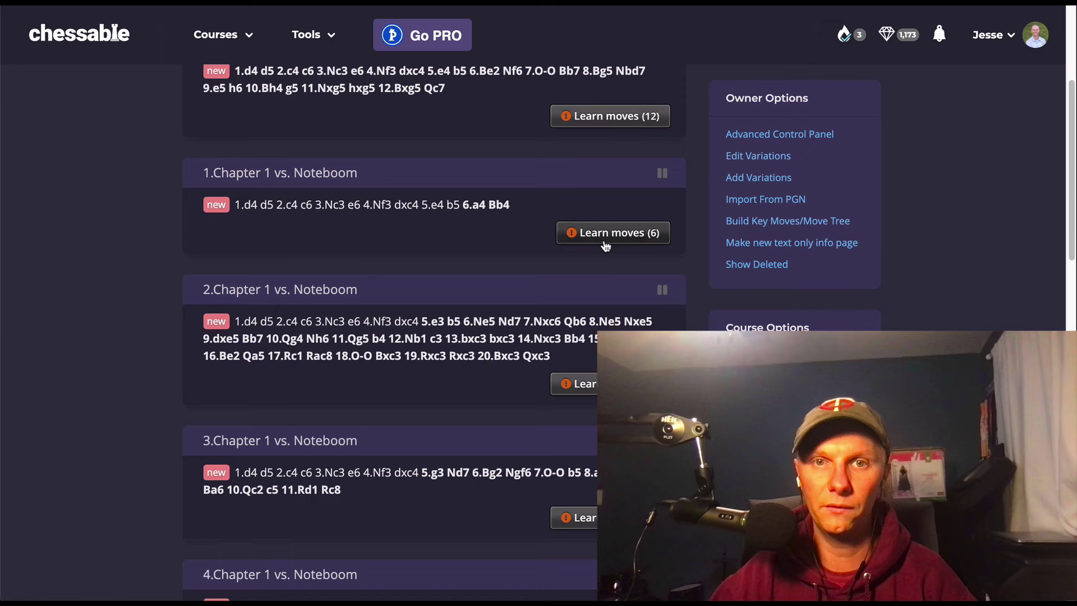
pyautogui.click(610, 233)
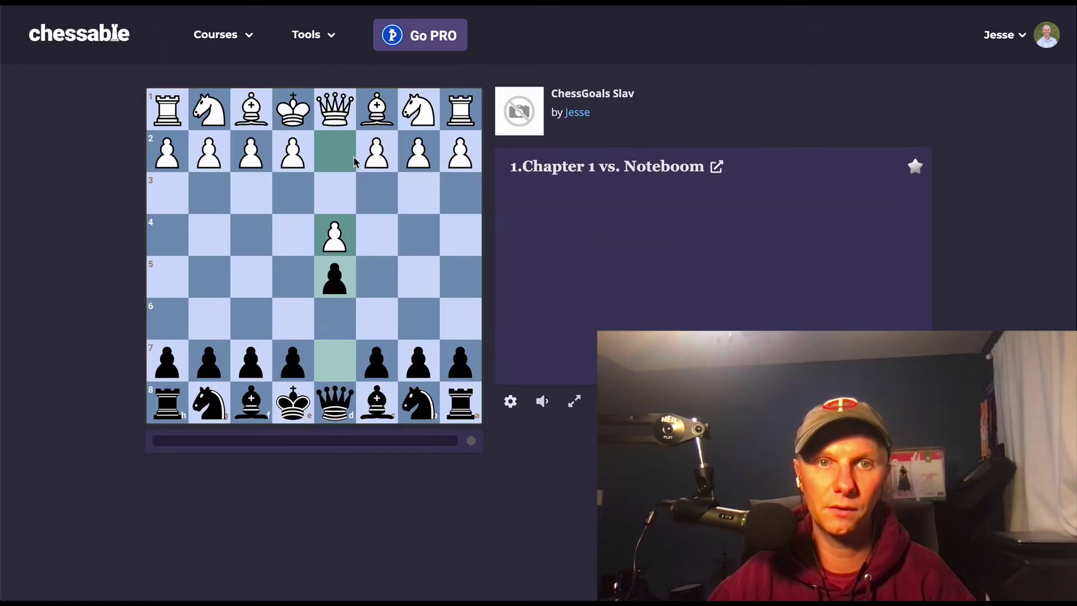
# Step: Learn 1...d5 and 2...c6, reading the Triangle Variation comment
pyautogui.moveTo(335, 359); pyautogui.dragTo(342, 275)
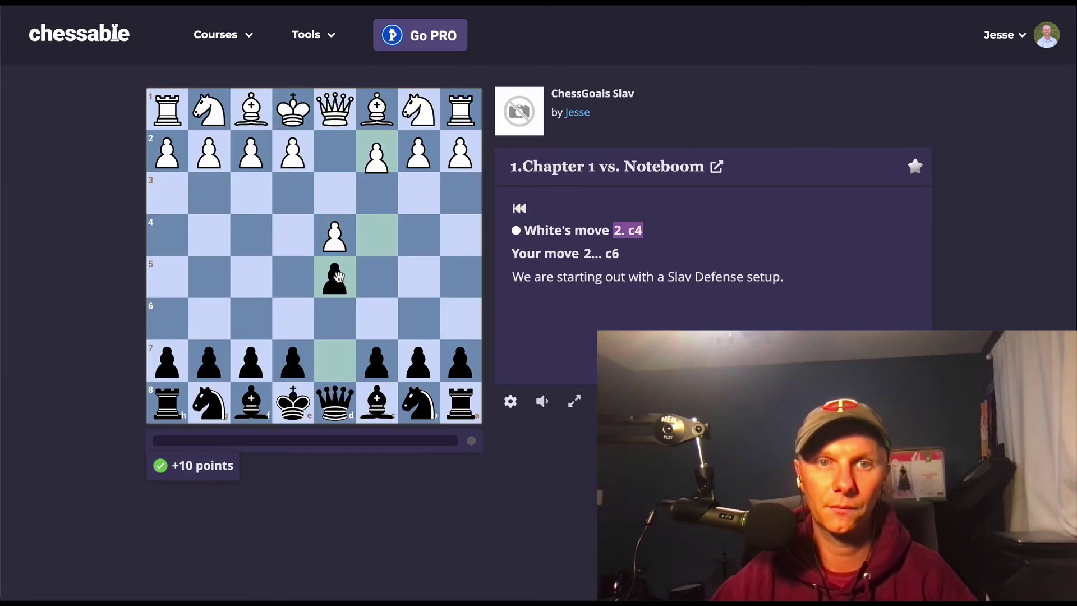
pyautogui.click(409, 454)
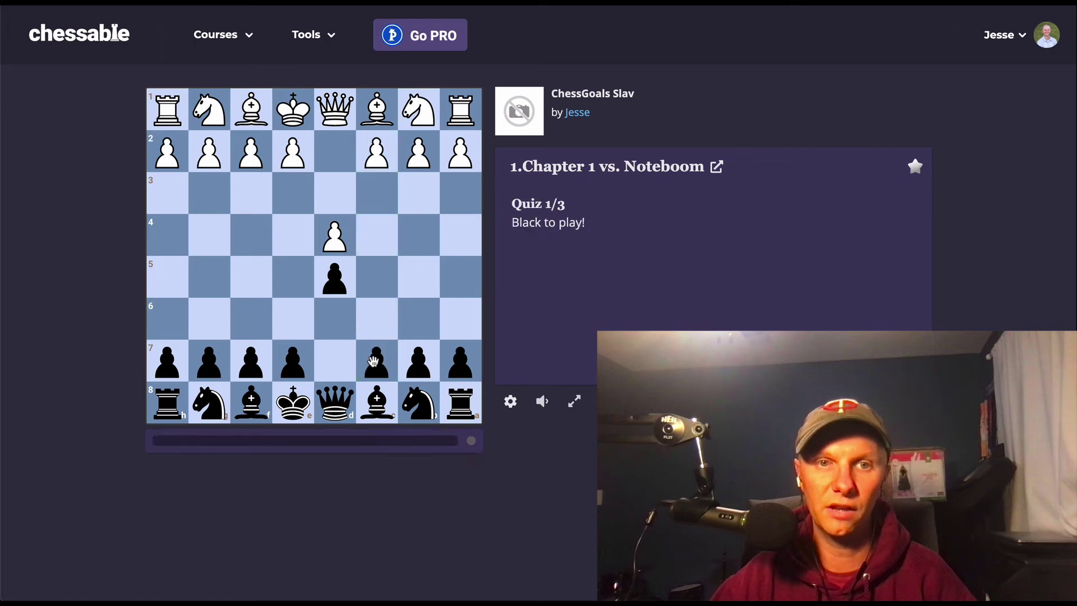
pyautogui.click(379, 349)
pyautogui.click(376, 318)
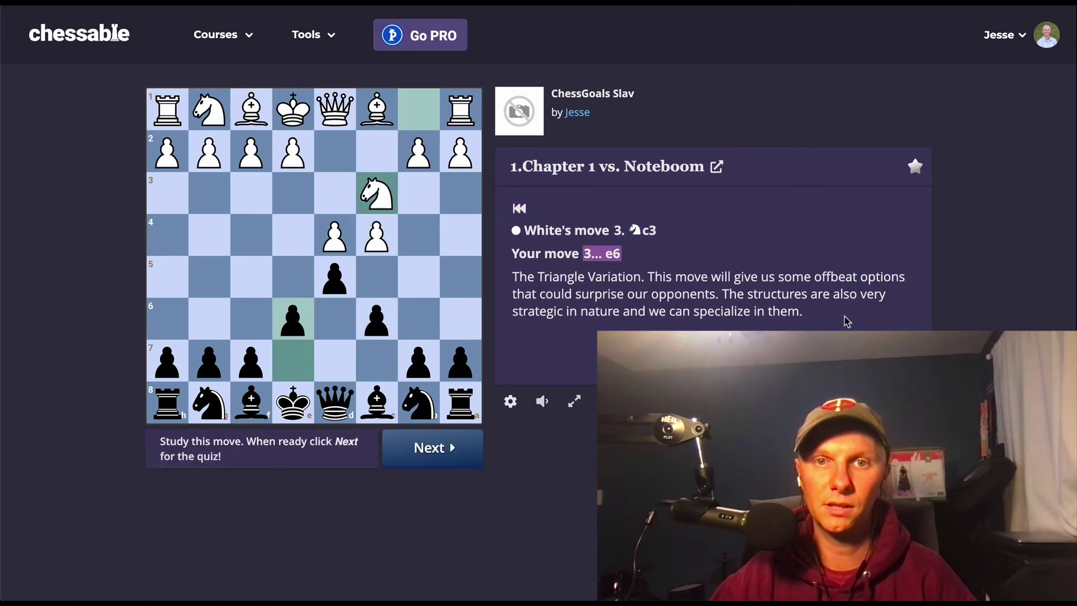
pyautogui.moveTo(843, 319); pyautogui.dragTo(552, 212)
pyautogui.click(695, 297)
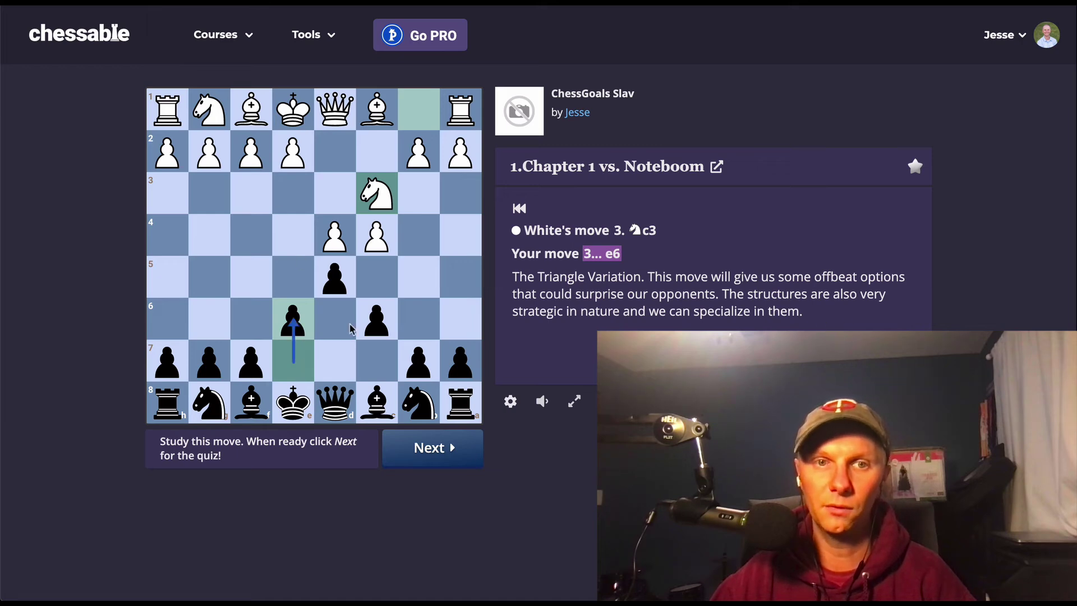
pyautogui.click(439, 447)
# Step: Learn 3...e6, 4...dxc4, 5...b5 and 6...Bb4 of the Noteboom line
pyautogui.moveTo(293, 361); pyautogui.dragTo(300, 319)
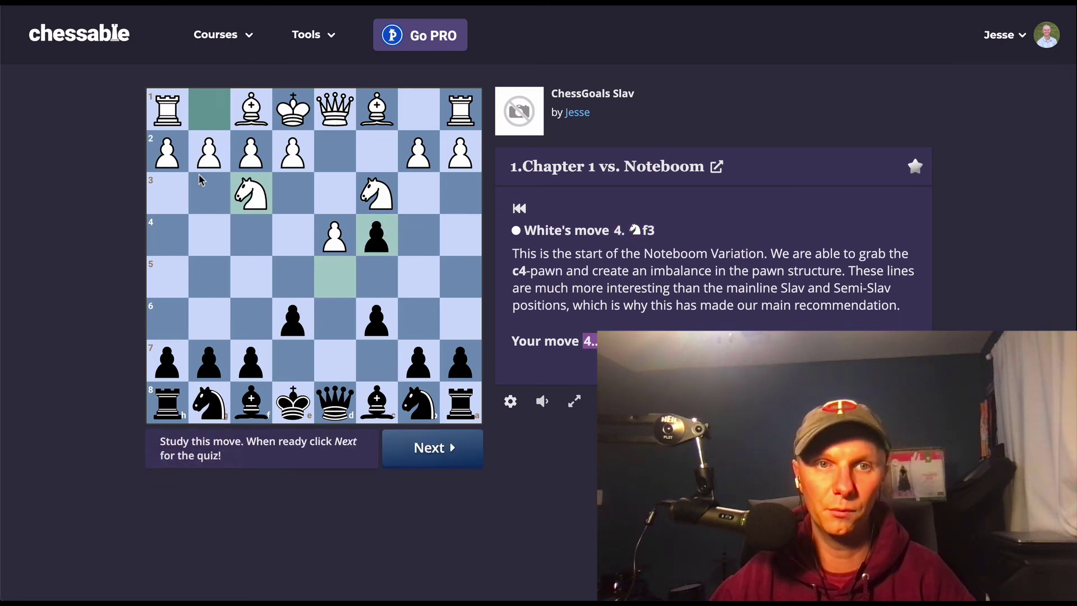
pyautogui.moveTo(207, 121); pyautogui.dragTo(250, 193)
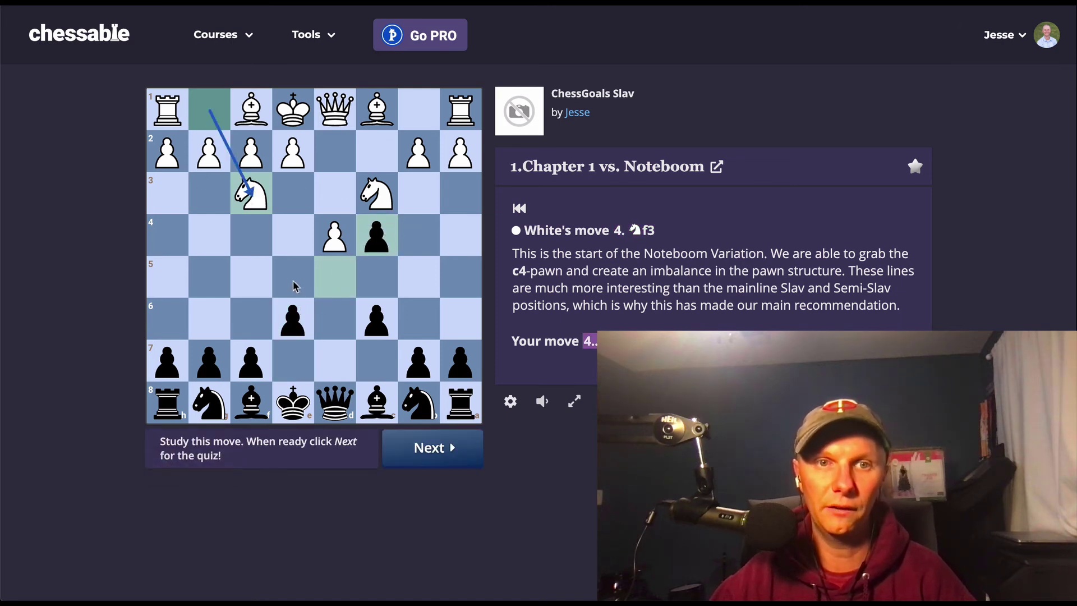
pyautogui.click(429, 447)
pyautogui.moveTo(335, 277); pyautogui.dragTo(376, 238)
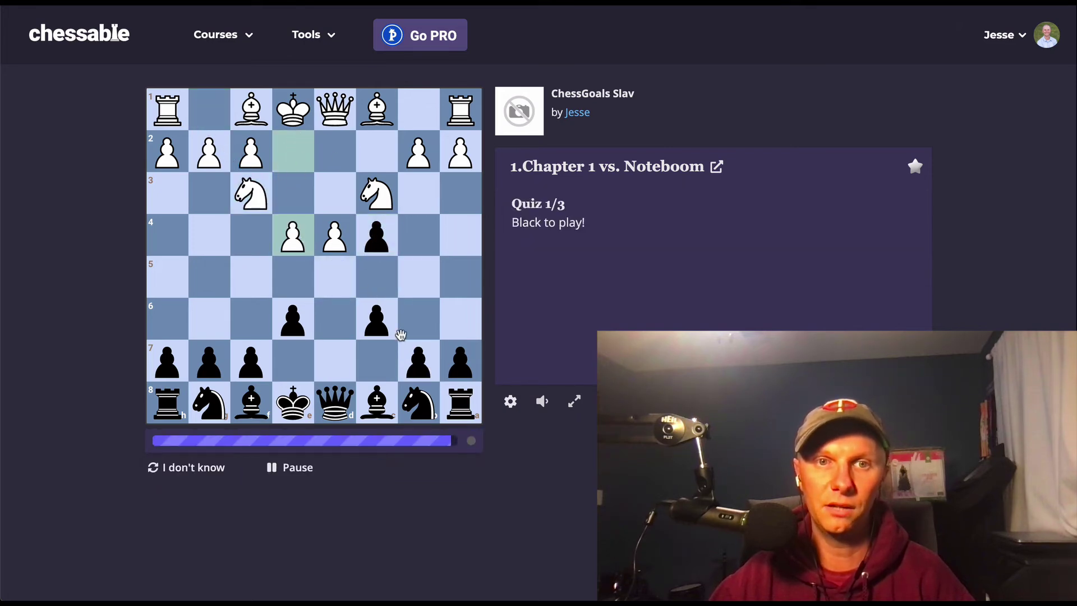
pyautogui.moveTo(418, 369); pyautogui.dragTo(421, 275)
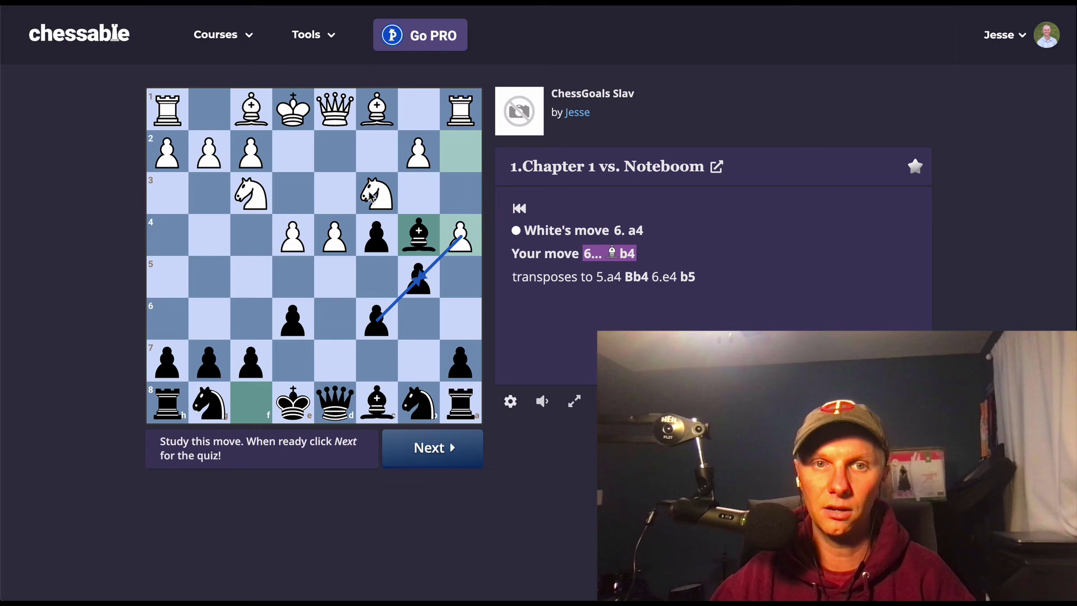
pyautogui.click(397, 288)
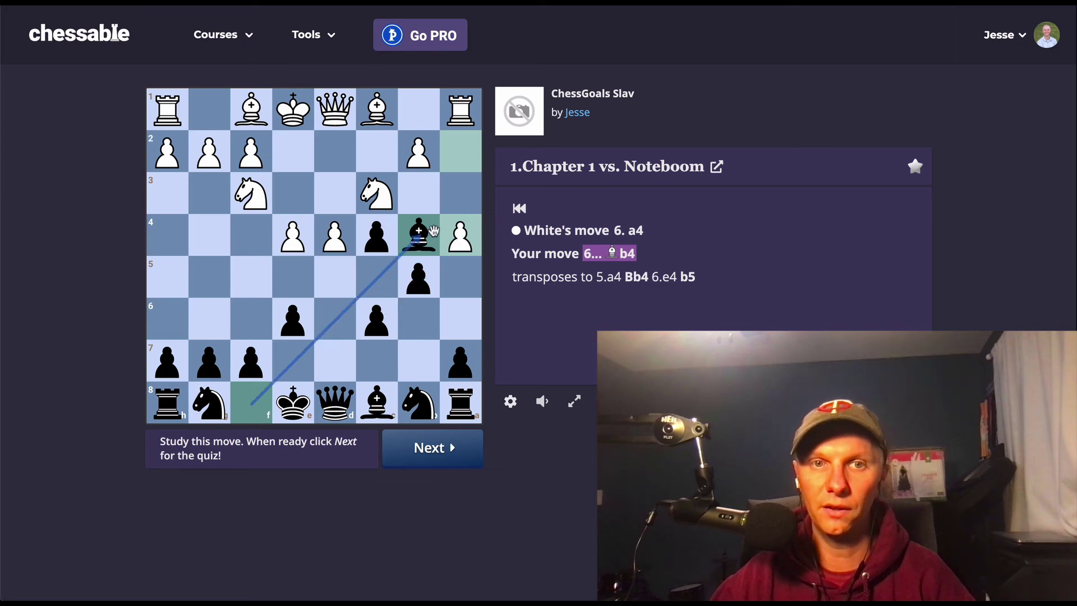
pyautogui.click(424, 447)
pyautogui.moveTo(240, 411); pyautogui.dragTo(415, 245)
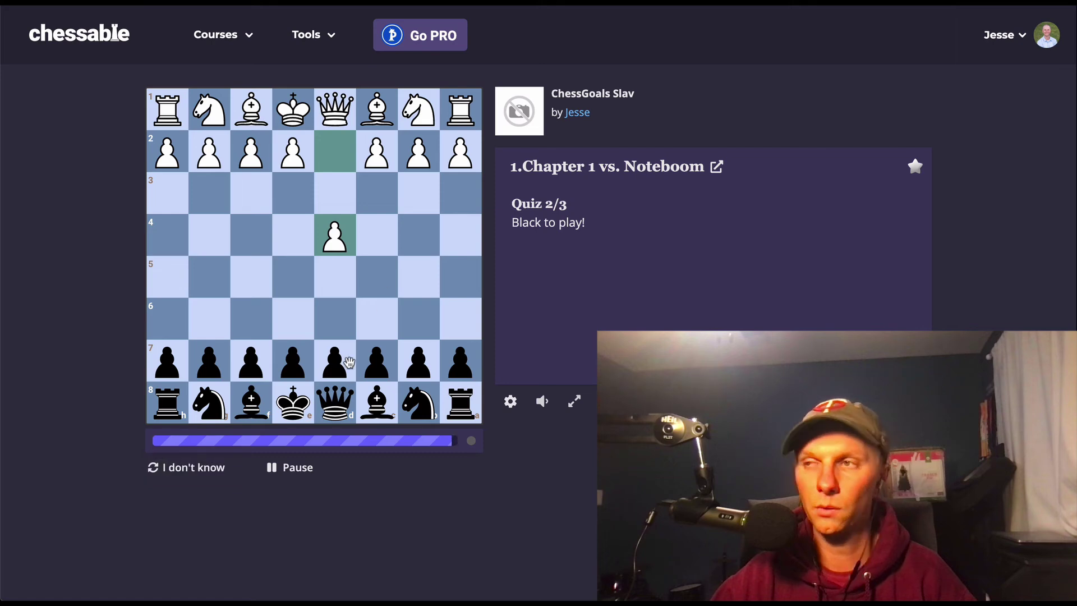
# Step: Replay the full line d5, c6, e6, dxc4, b5, Bb4 from memory
pyautogui.moveTo(335, 362); pyautogui.dragTo(335, 277)
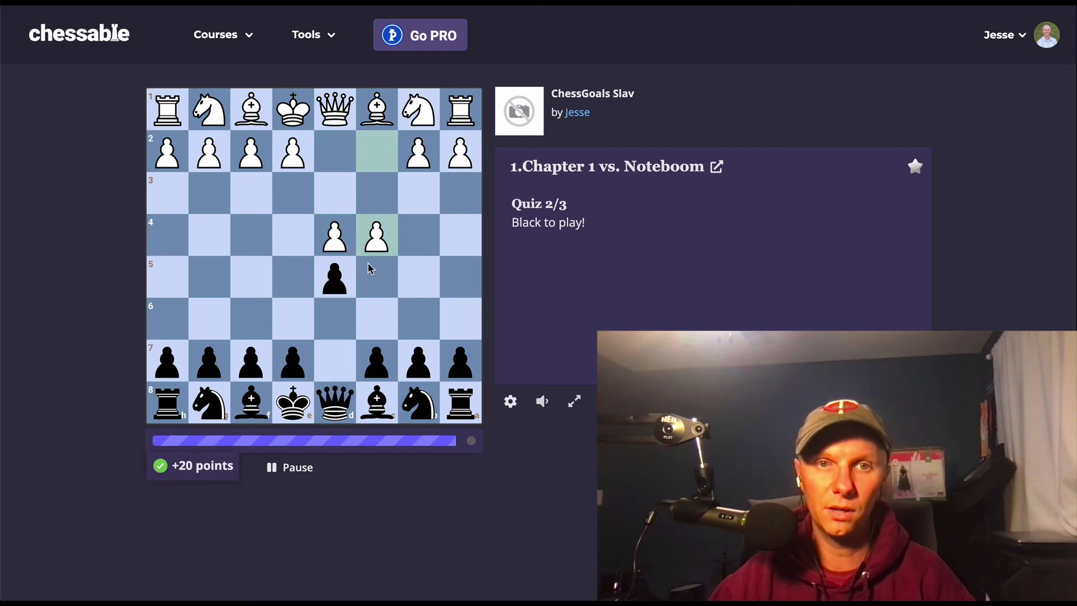
pyautogui.moveTo(363, 354); pyautogui.dragTo(377, 320)
pyautogui.moveTo(303, 354); pyautogui.dragTo(303, 321)
pyautogui.moveTo(335, 277); pyautogui.dragTo(376, 235)
pyautogui.moveTo(419, 362); pyautogui.dragTo(418, 277)
pyautogui.moveTo(251, 399); pyautogui.dragTo(422, 229)
# Step: Replay d5, c6, e6, dxc4, b5, Bb4 once more to complete the final quiz
pyautogui.moveTo(335, 361); pyautogui.dragTo(335, 277)
pyautogui.moveTo(376, 361); pyautogui.dragTo(376, 319)
pyautogui.moveTo(293, 361); pyautogui.dragTo(292, 318)
pyautogui.moveTo(334, 278); pyautogui.dragTo(376, 235)
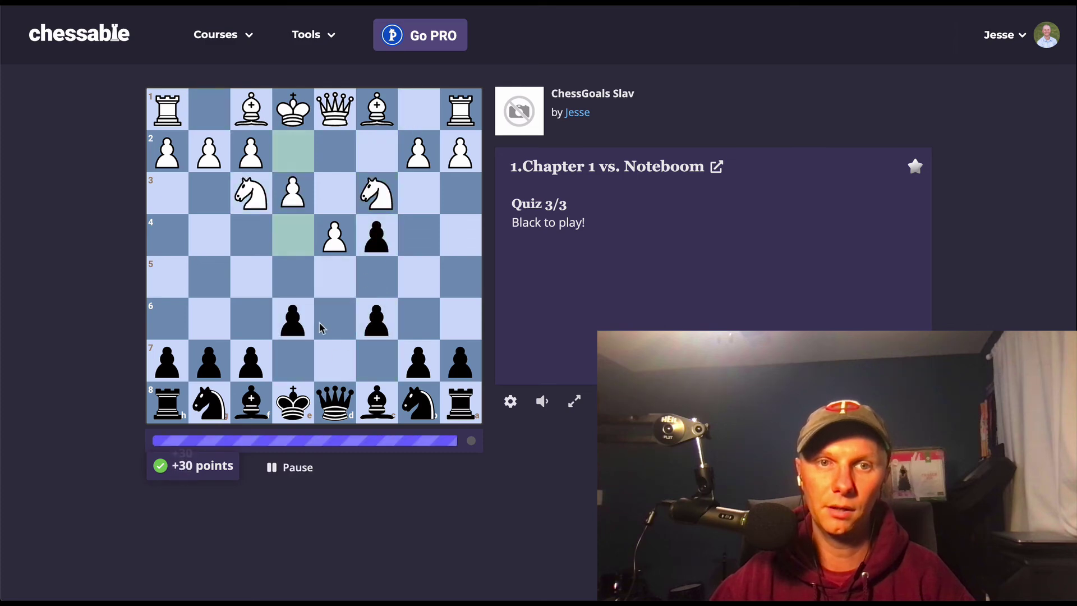
pyautogui.moveTo(428, 361); pyautogui.dragTo(418, 278)
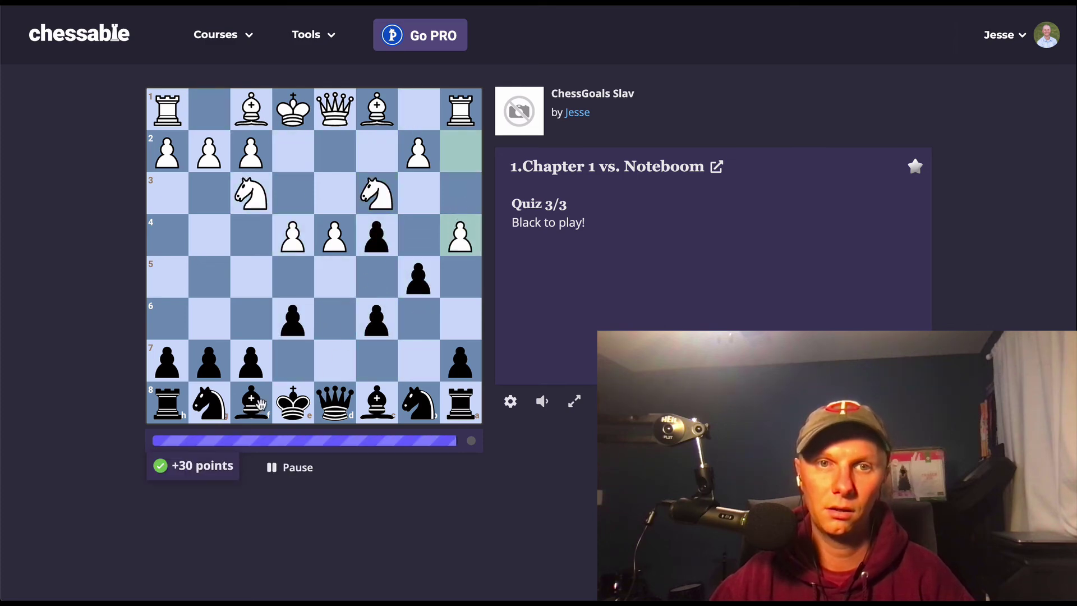
pyautogui.moveTo(250, 399); pyautogui.dragTo(425, 240)
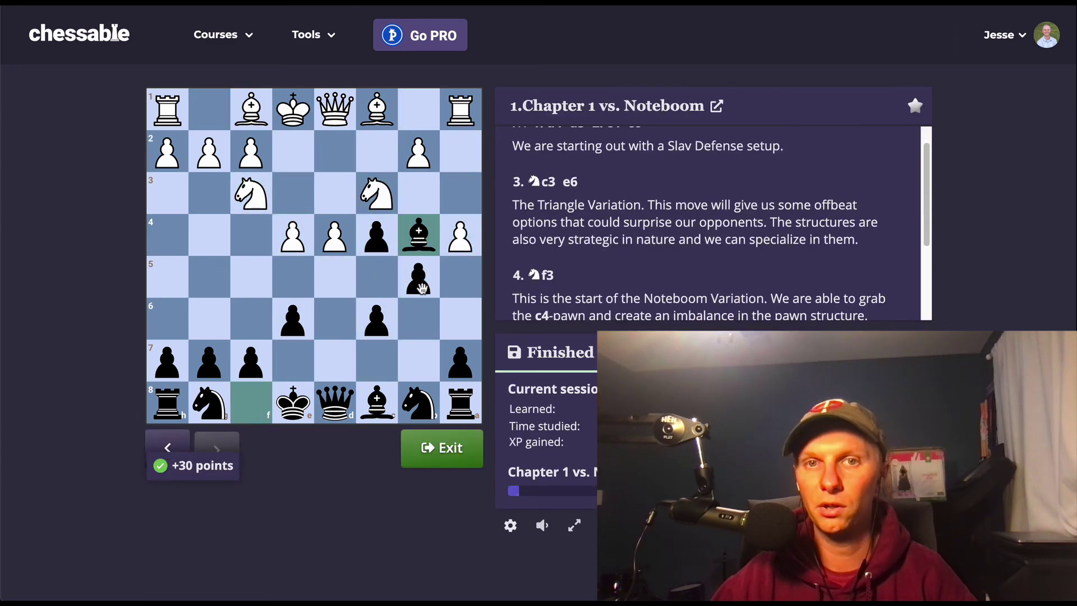
# Step: Leave the finished learning session and look over the chapter's variation list
pyautogui.click(442, 455)
pyautogui.scroll(4, 626, 274)
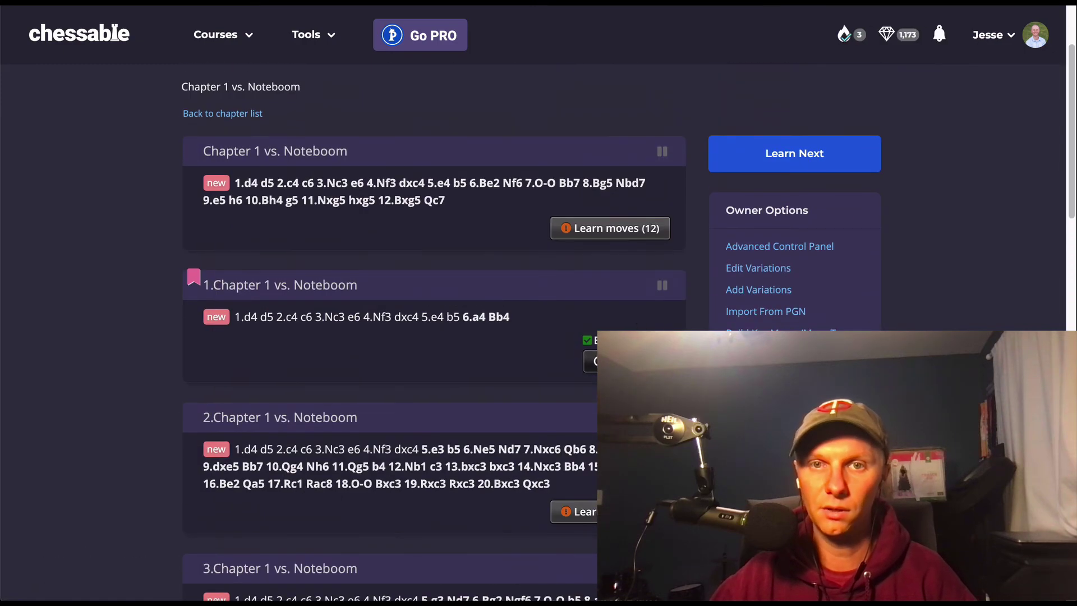
pyautogui.scroll(-20, 584, 235)
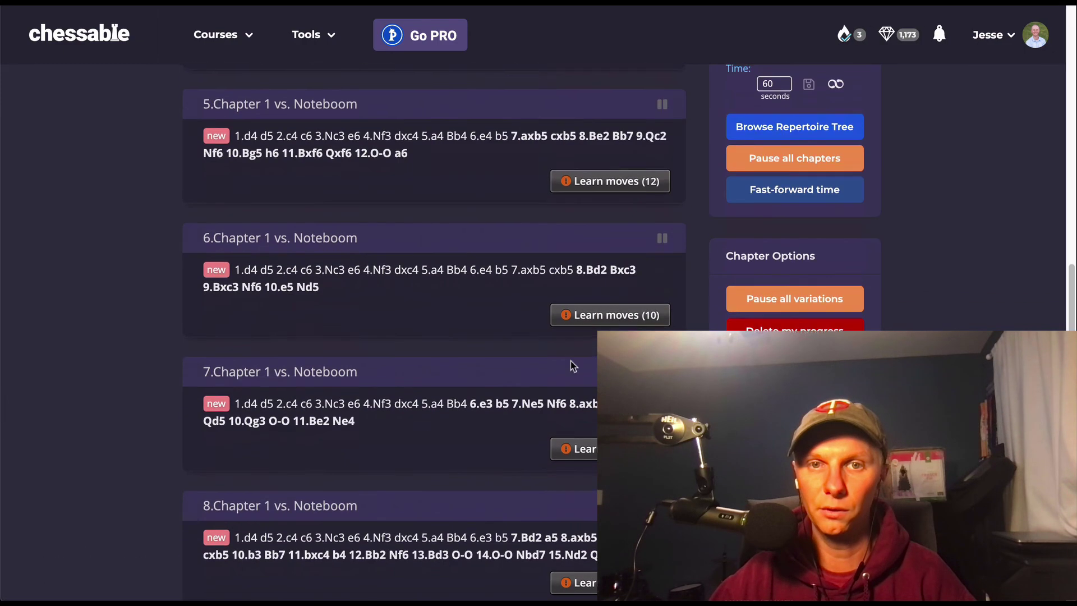
# Step: Read through variation 9's annotated notes, then return to the courses dashboard
pyautogui.click(405, 141)
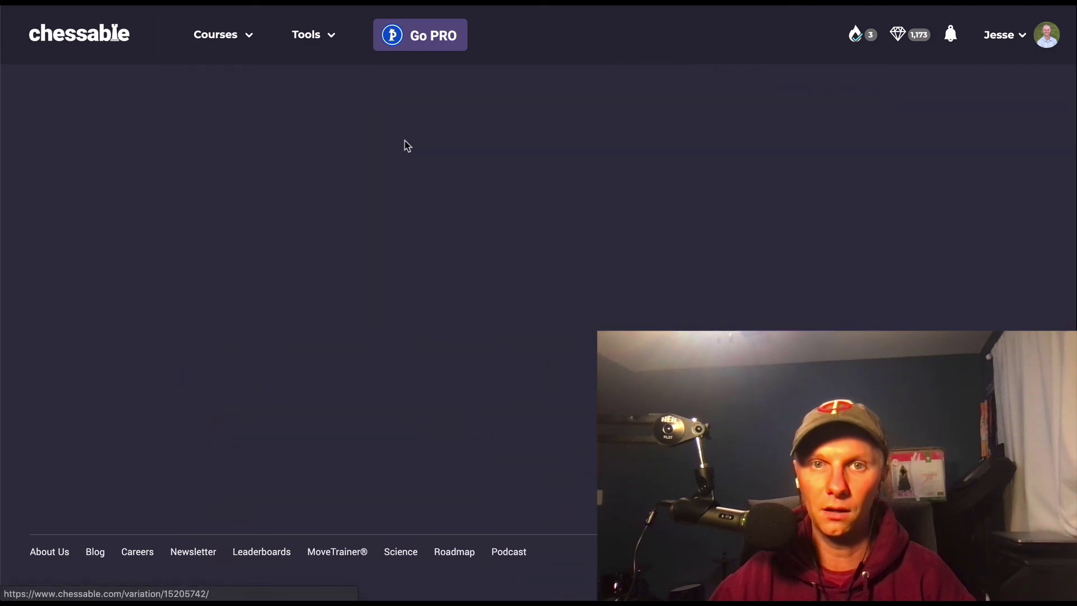
pyautogui.scroll(-10, 768, 277)
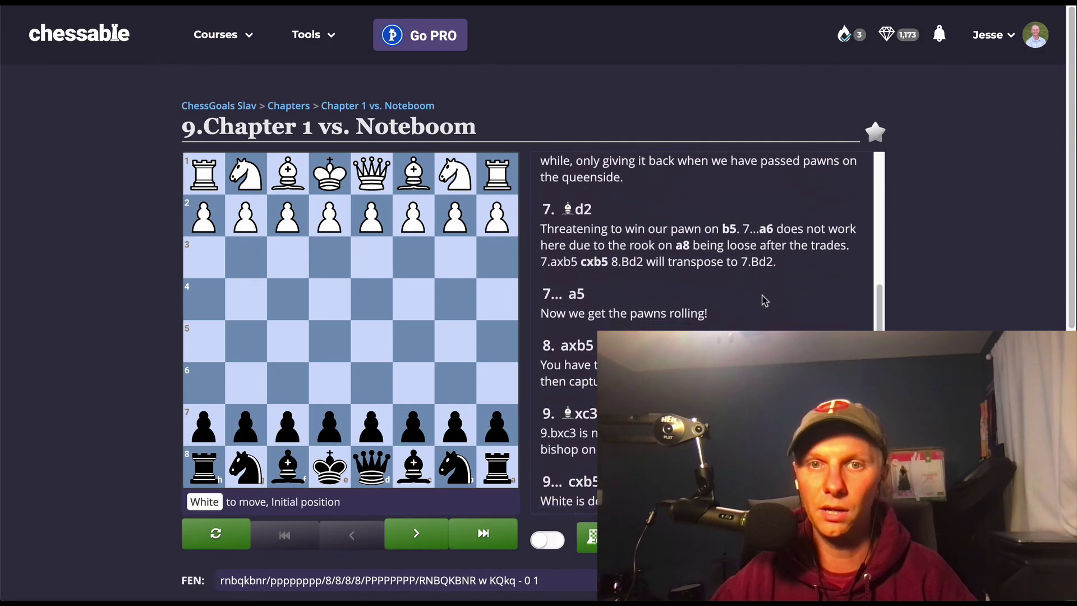
pyautogui.scroll(-10, 701, 241)
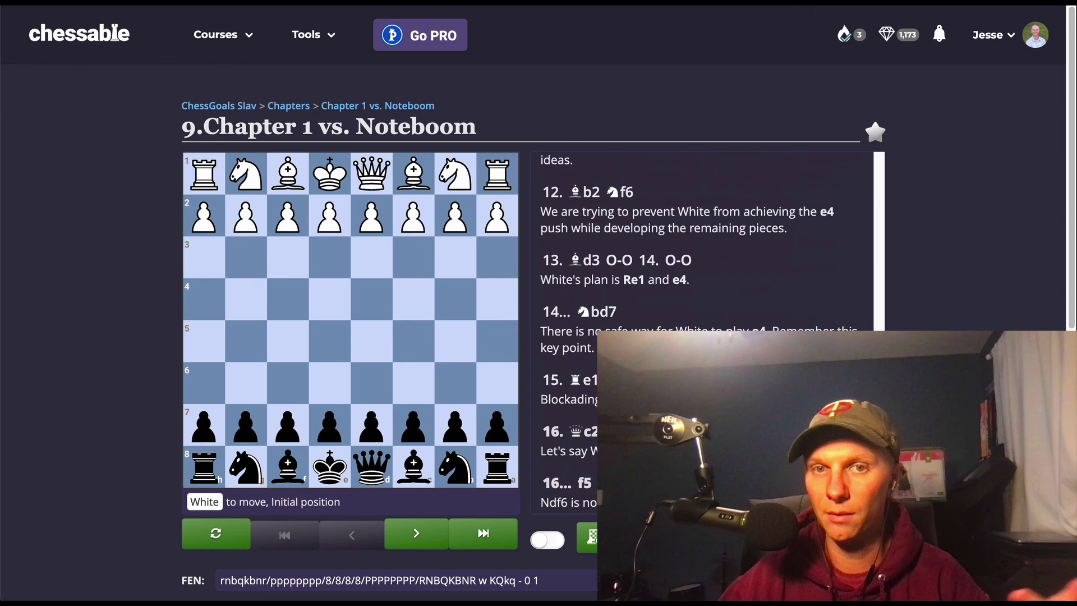
pyautogui.scroll(-1, 701, 241)
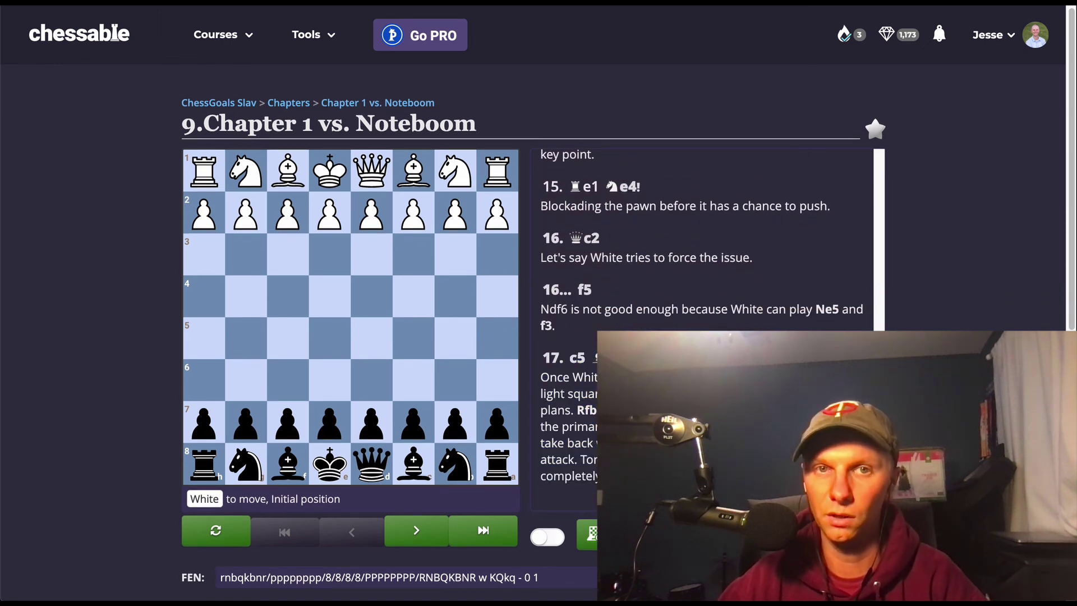
pyautogui.scroll(15, 701, 241)
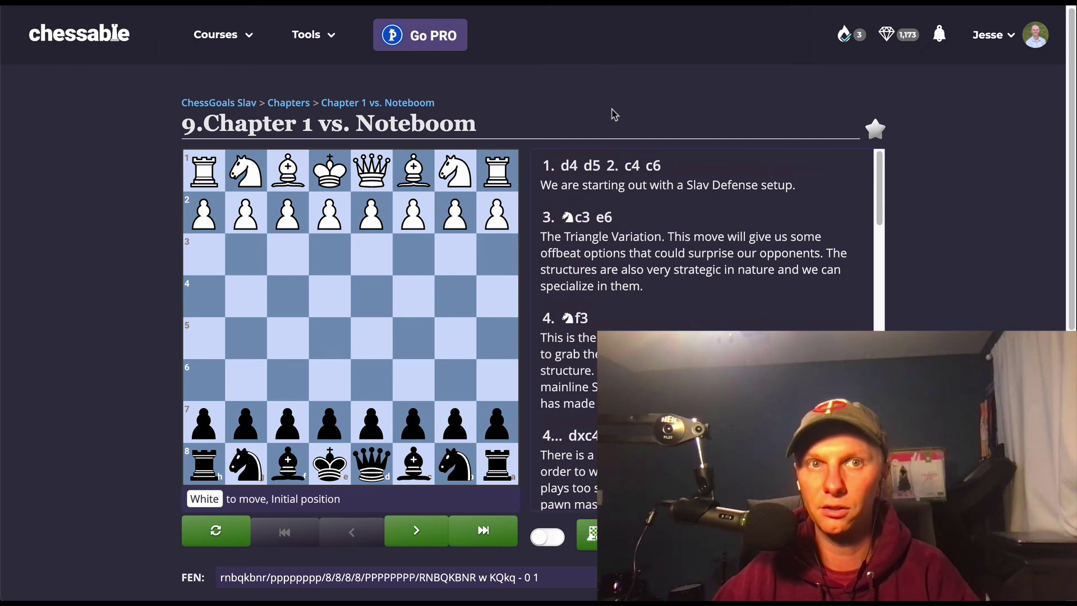
pyautogui.click(84, 33)
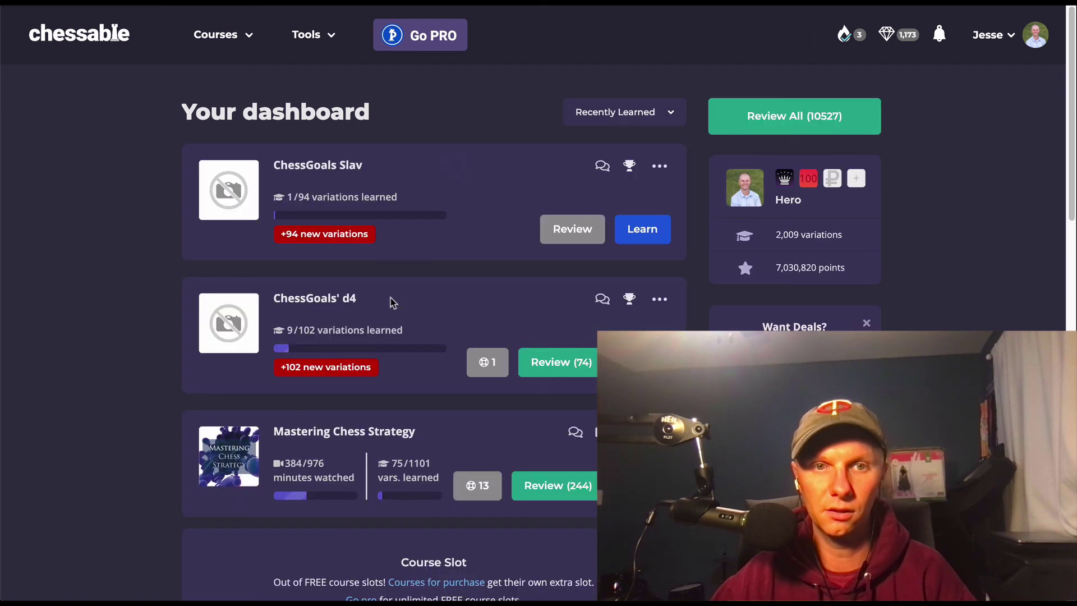
pyautogui.click(316, 307)
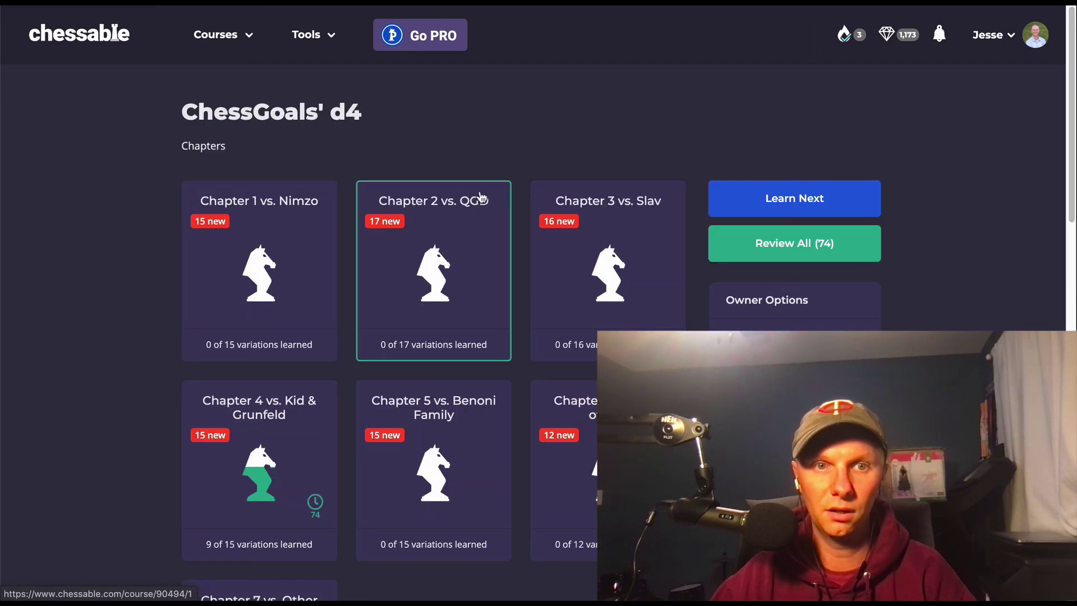
pyautogui.scroll(-2, 611, 125)
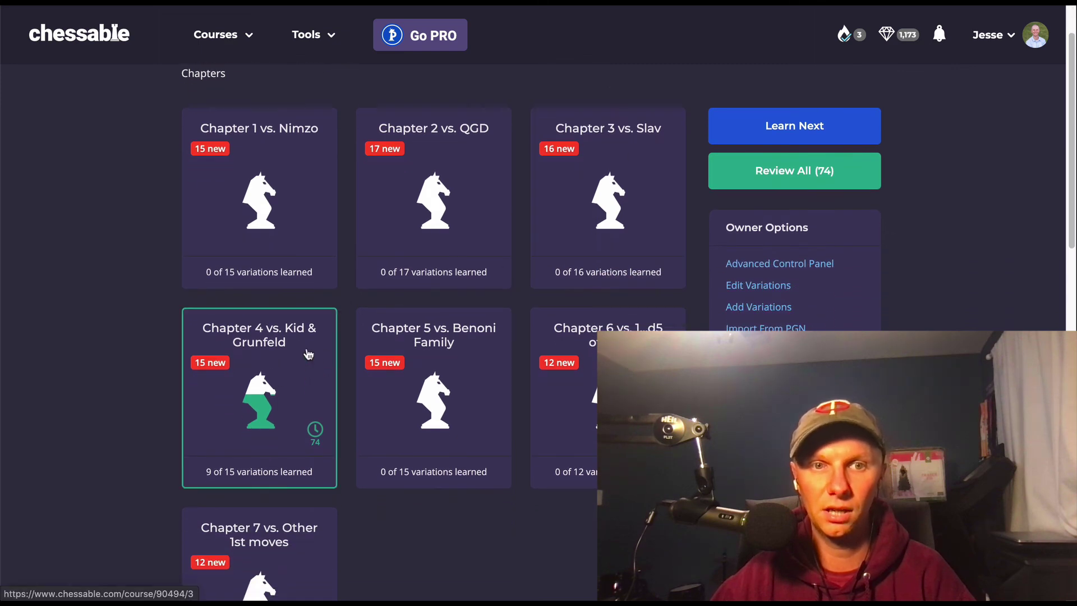
pyautogui.scroll(2, 359, 337)
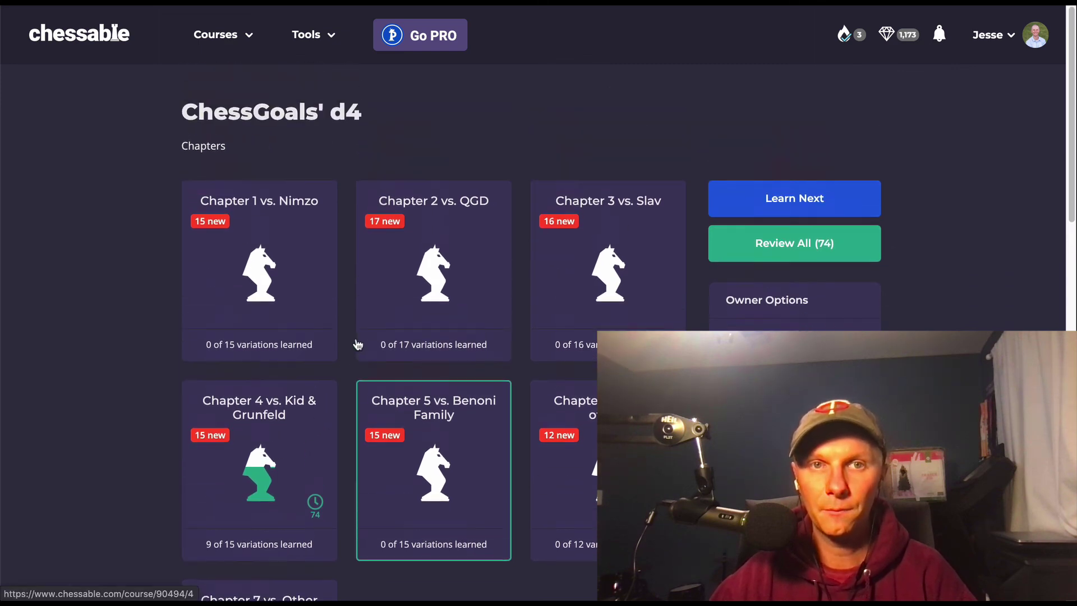
pyautogui.click(316, 290)
pyautogui.scroll(-5, 560, 344)
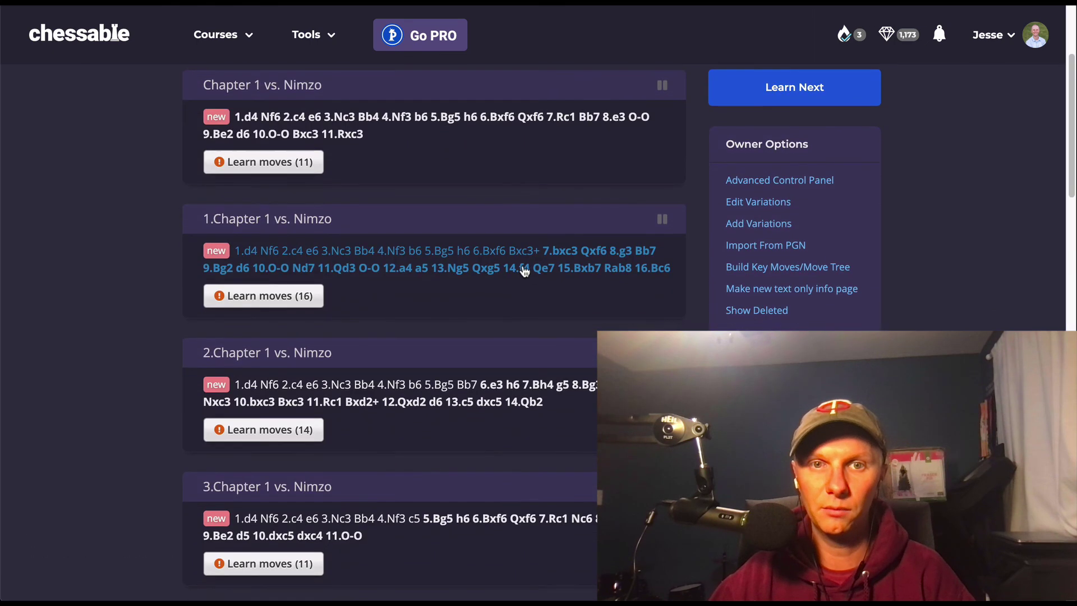
pyautogui.click(524, 271)
pyautogui.scroll(-6, 690, 303)
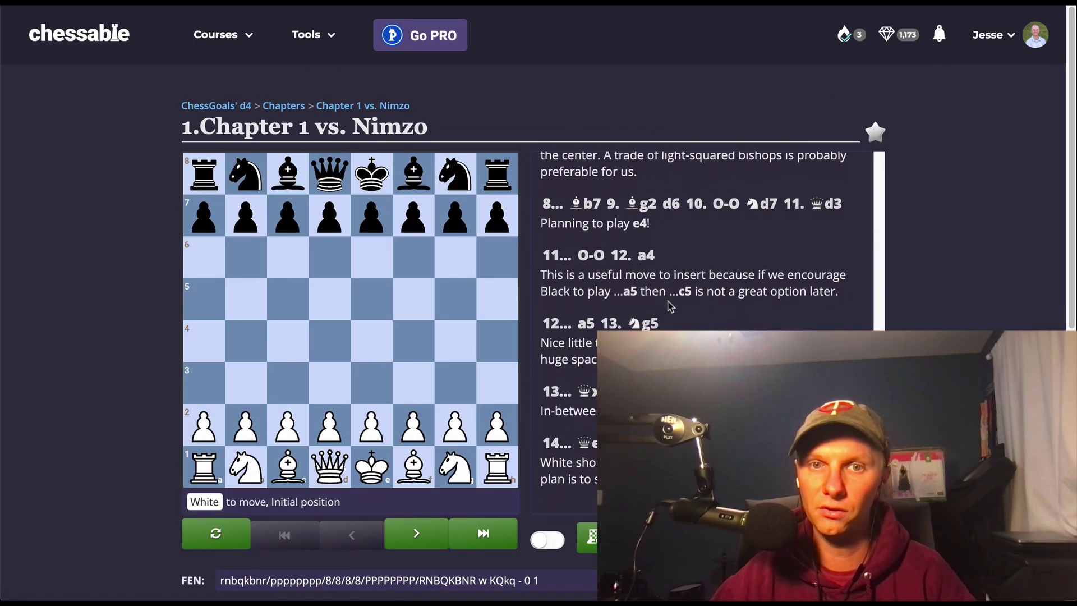
pyautogui.scroll(6, 745, 226)
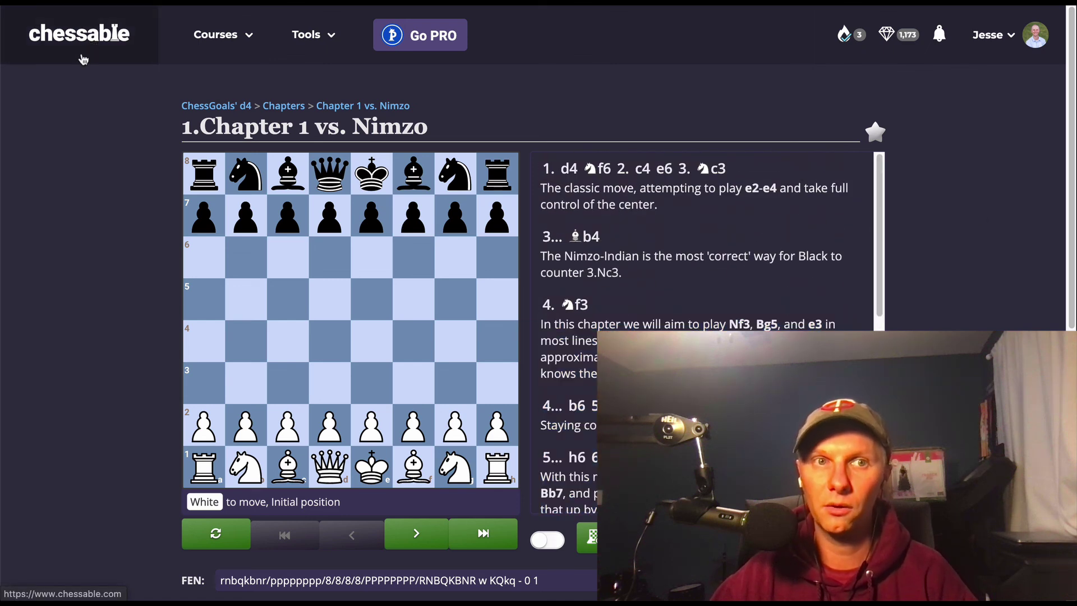
pyautogui.click(83, 59)
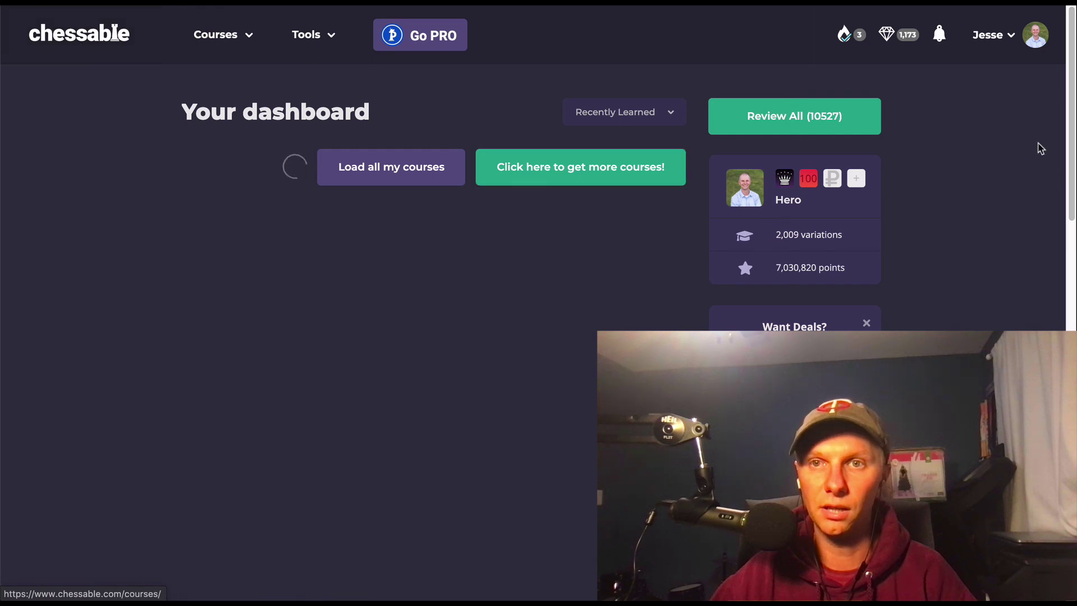